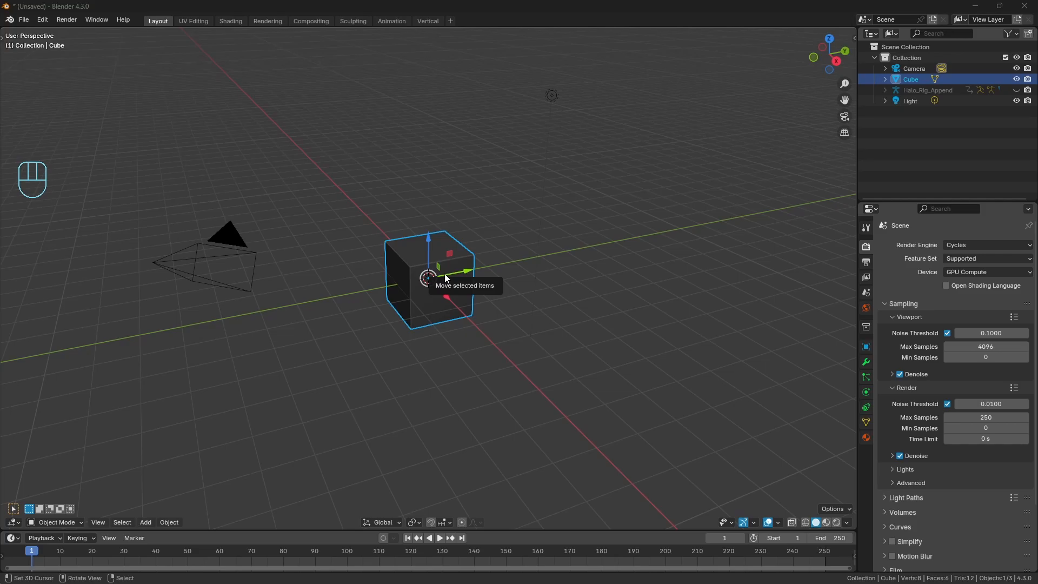
- Add Shade Smooth to the Quick Favorites and use it to smooth-shade the cube
click(169, 522)
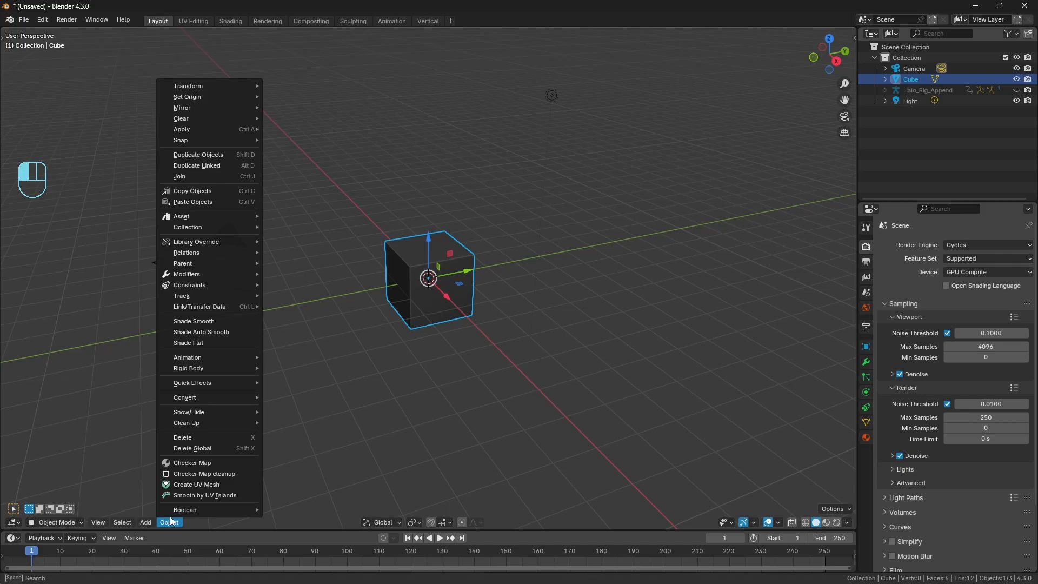
right_click(219, 322)
click(206, 324)
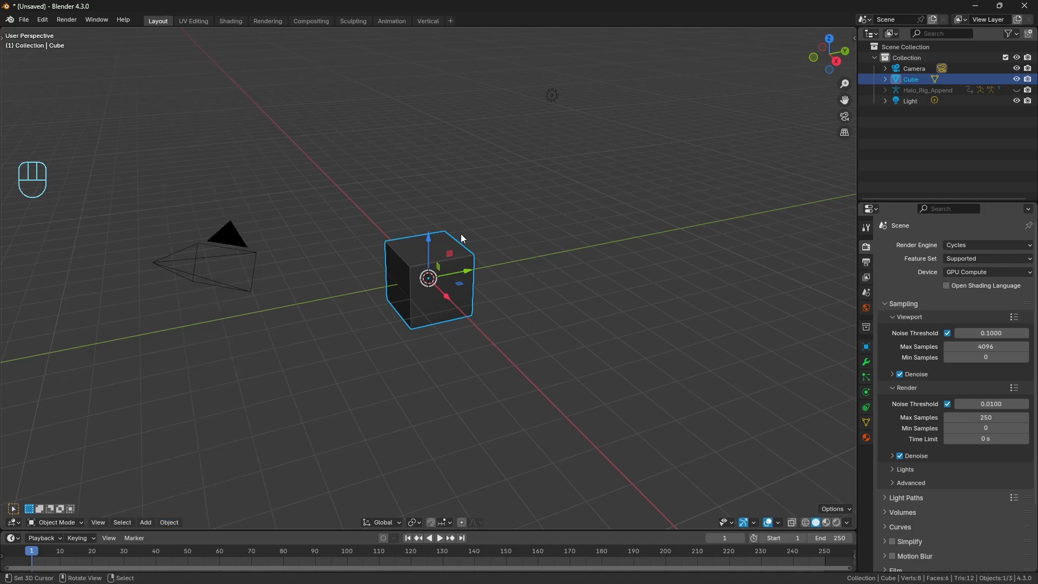
key(q)
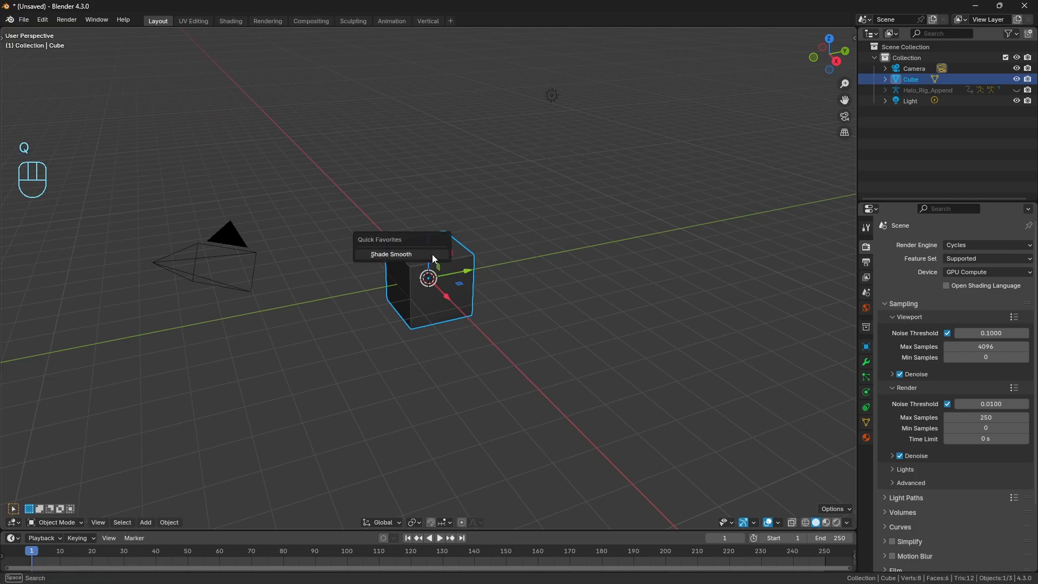
click(432, 255)
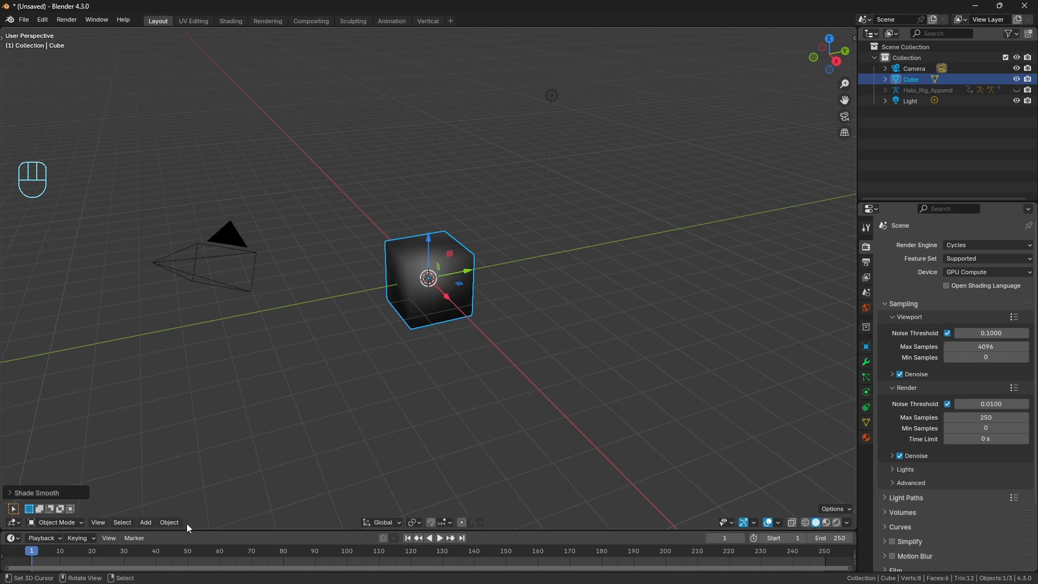
- Add Shade Flat to the Quick Favorites and use it to flat-shade the cube
click(169, 522)
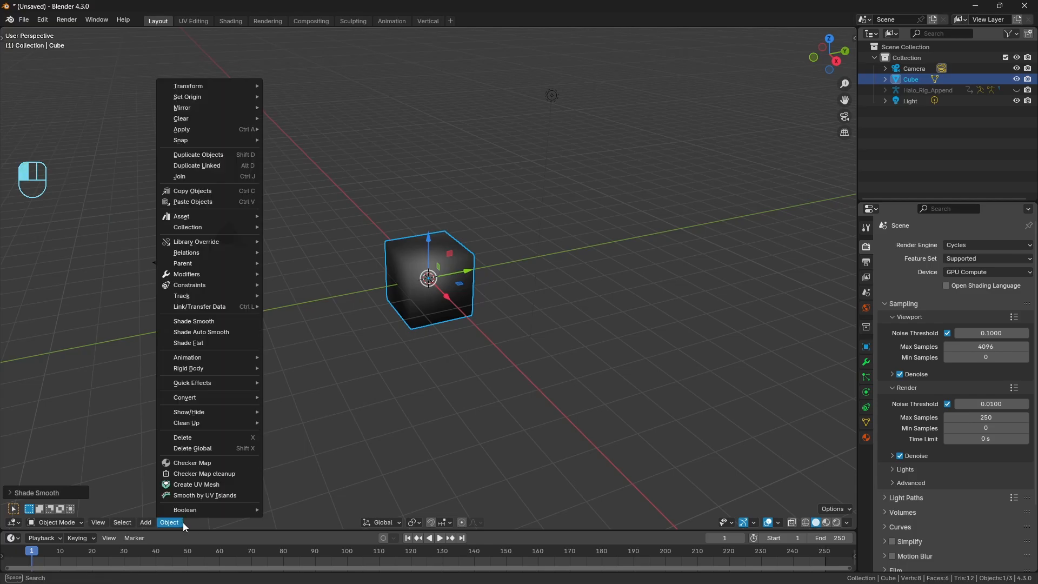
right_click(216, 346)
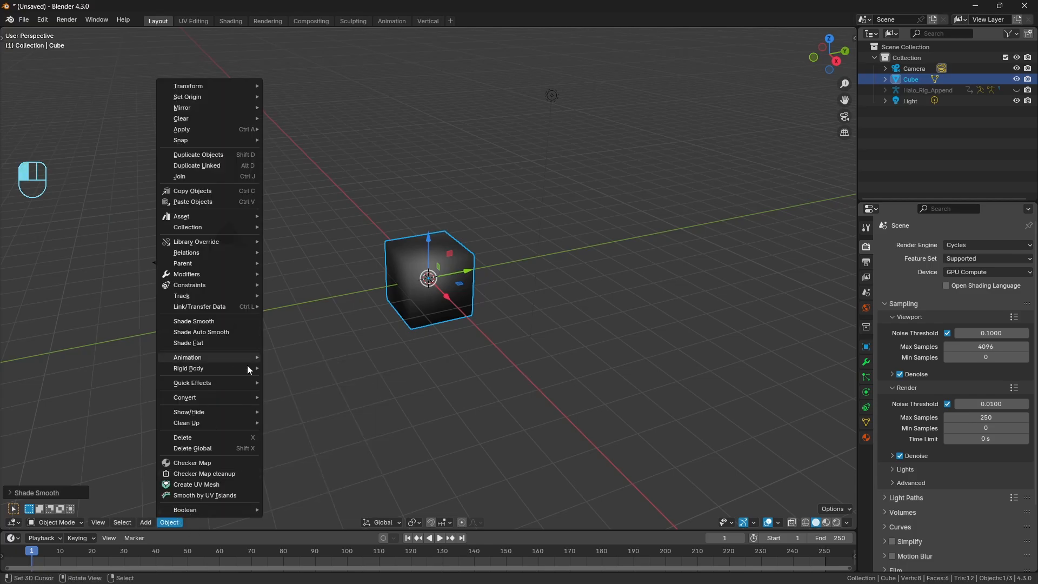
key(q)
click(458, 264)
- Alternate the cube between Shade Smooth and Shade Flat using the Quick Favorites, finishing on Shade Flat
key(q)
click(485, 252)
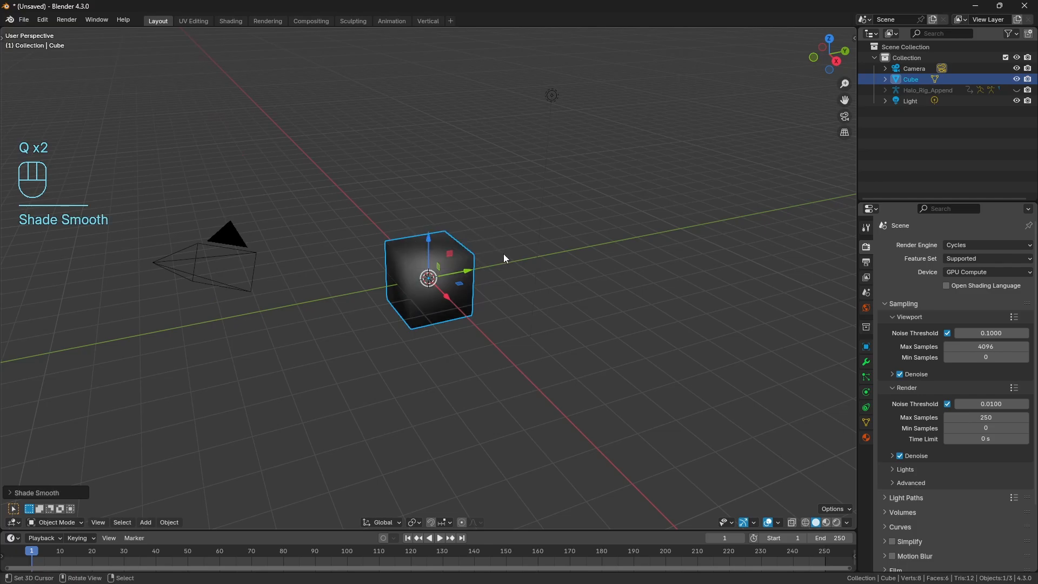
key(q)
click(496, 264)
key(q)
click(538, 242)
key(q)
click(553, 270)
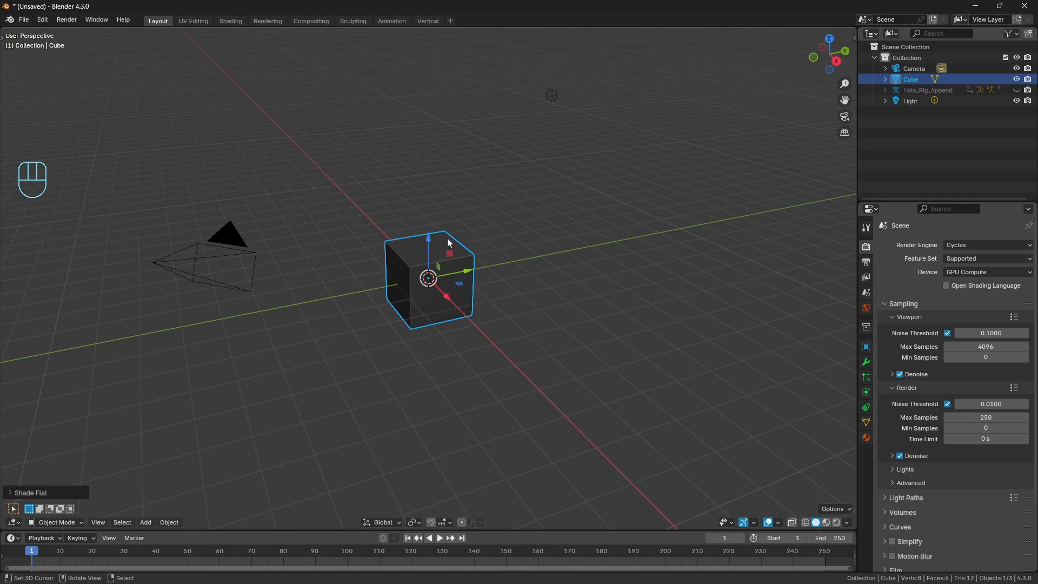
- Snap the 3D cursor to the cube's far upper corner vertex in Edit Mode and return to Object Mode
key(Tab)
click(85, 523)
click(444, 224)
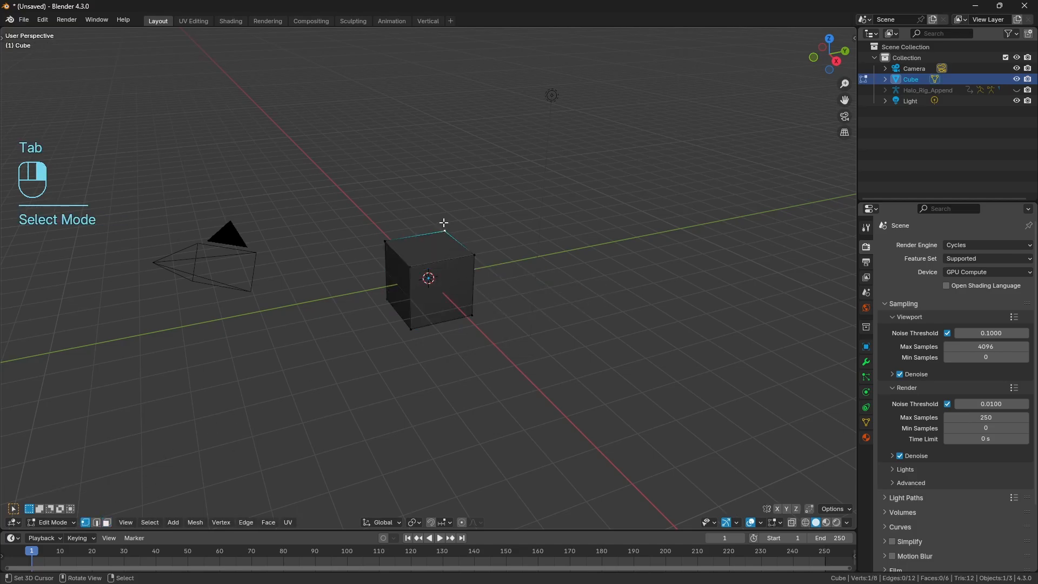
key(shift+s)
click(445, 257)
key(Tab)
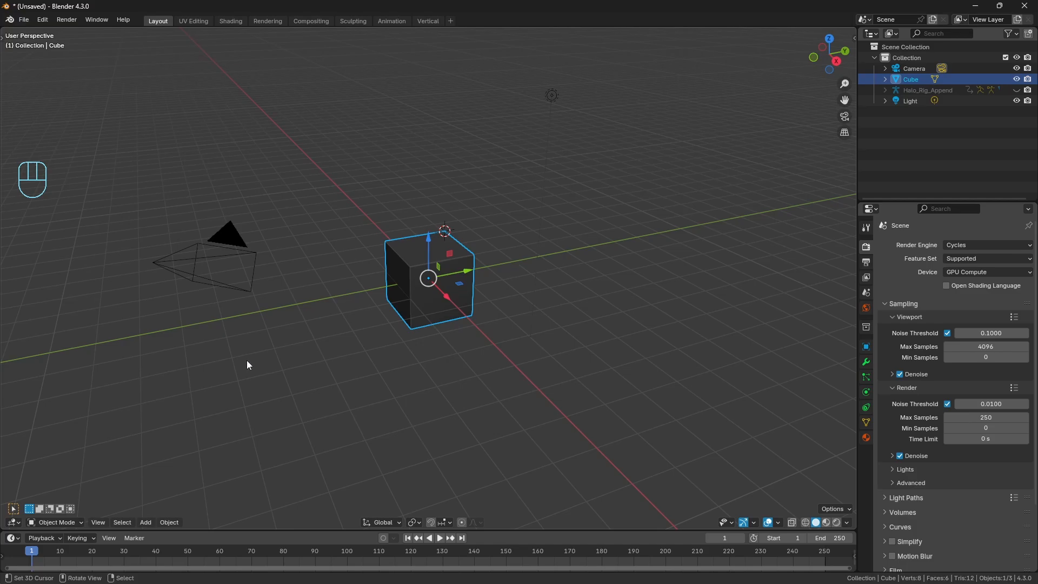
- Add Geometry to Origin and Origin to 3D Cursor to the Quick Favorites, and set the cube's origin to the 3D cursor
click(170, 523)
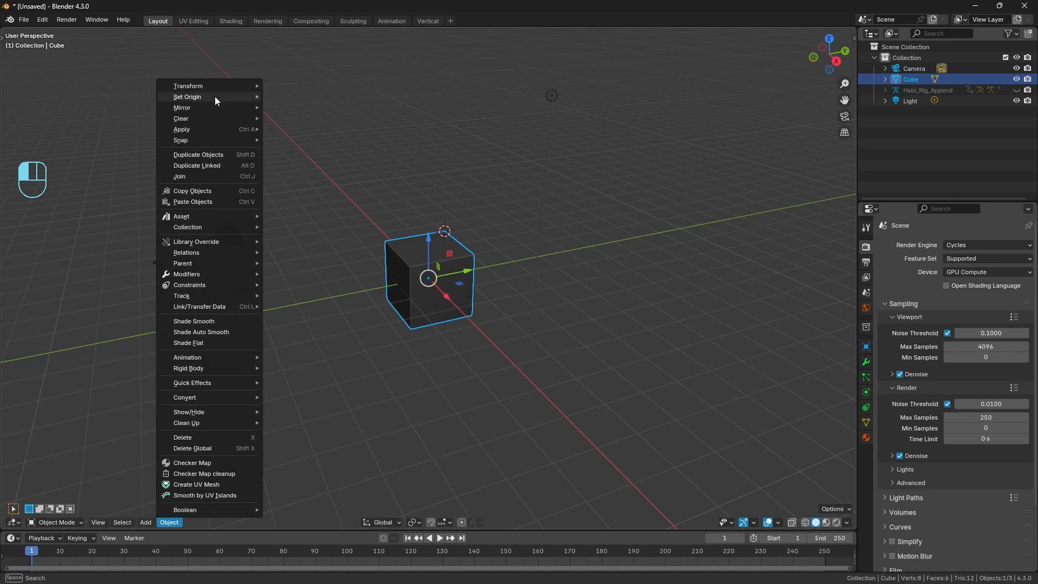
mouse_move(210, 95)
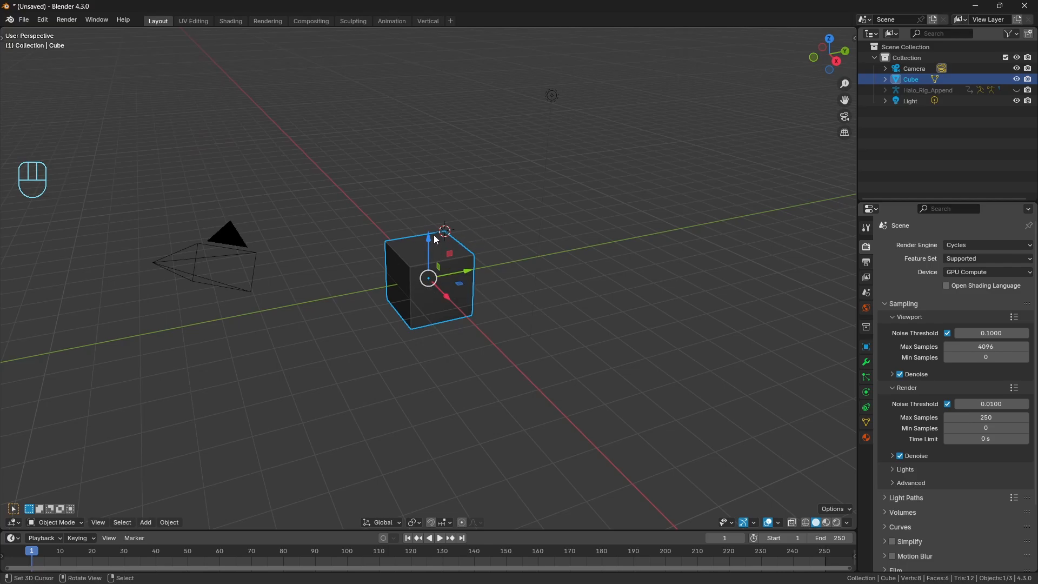
key(q)
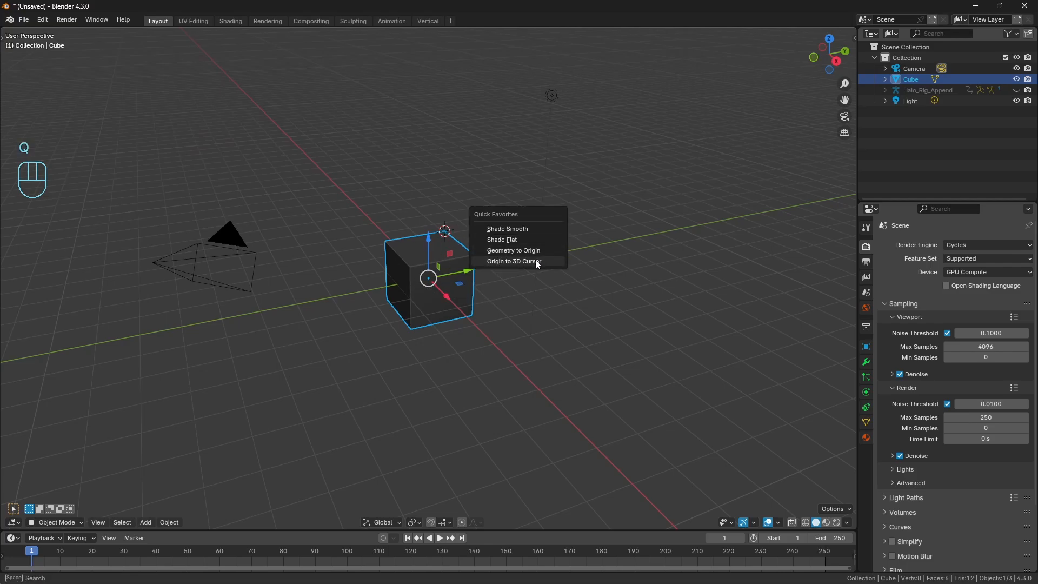
click(536, 261)
- Try a trackball rotation of the cube about its relocated origin
key(r)
key(r)
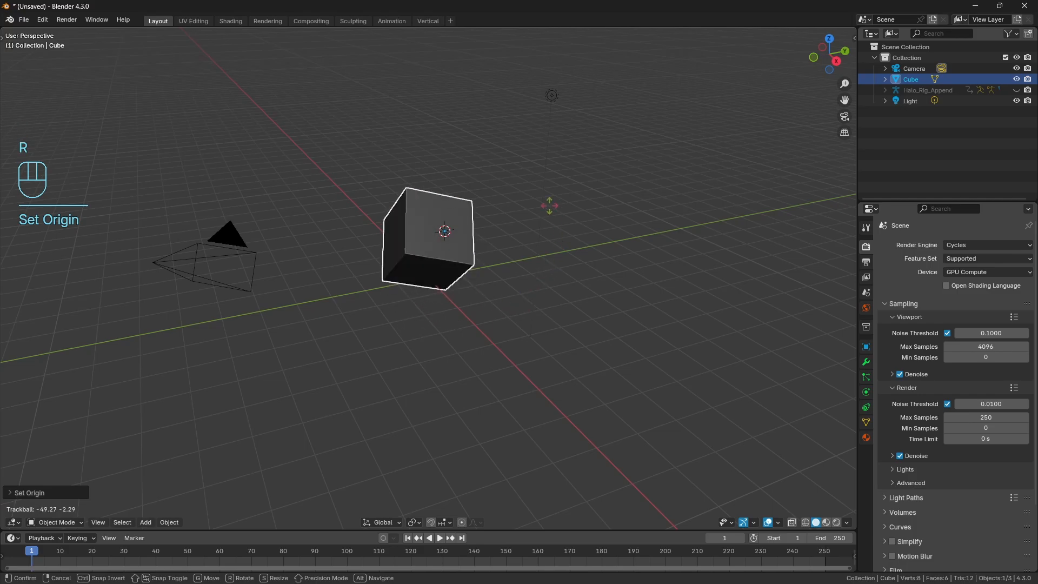
right_click(562, 287)
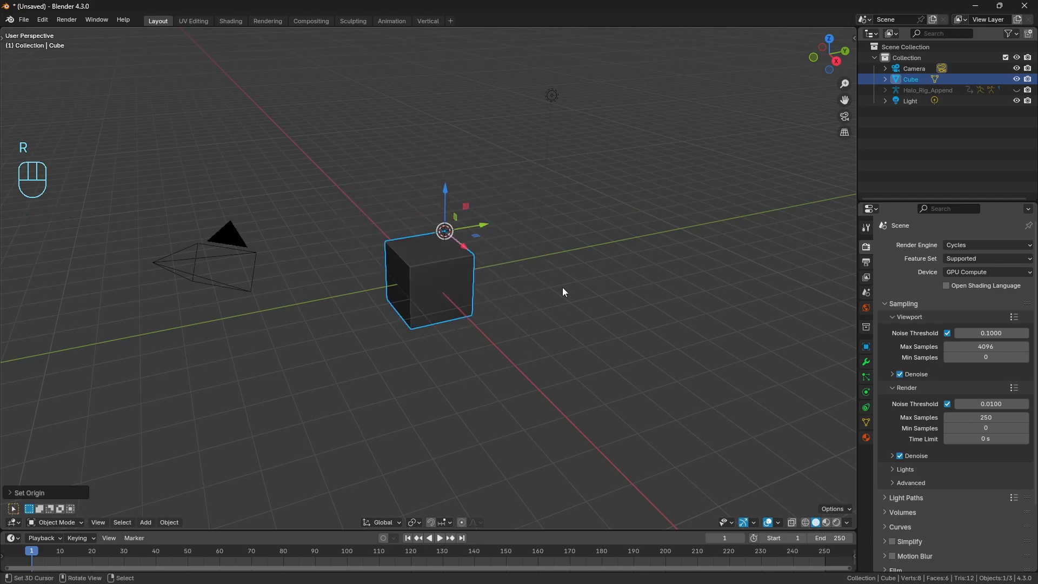
- Move the cube's geometry to its origin using the Quick Favorites entry
key(q)
click(543, 250)
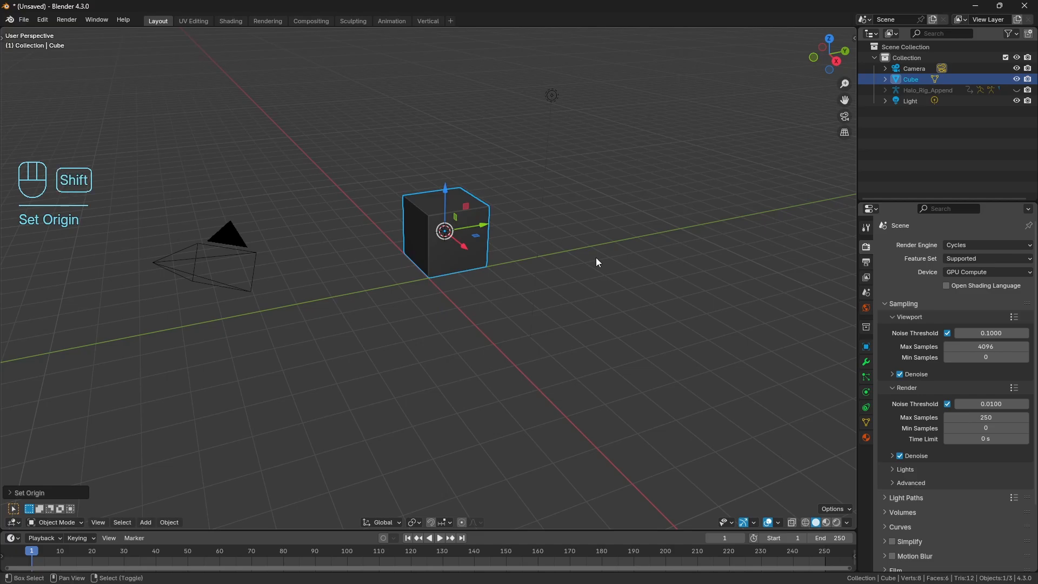
- Reset the 3D cursor to the world origin, and recentre the cube's origin and geometry on it
key(shift+c)
key(q)
click(583, 290)
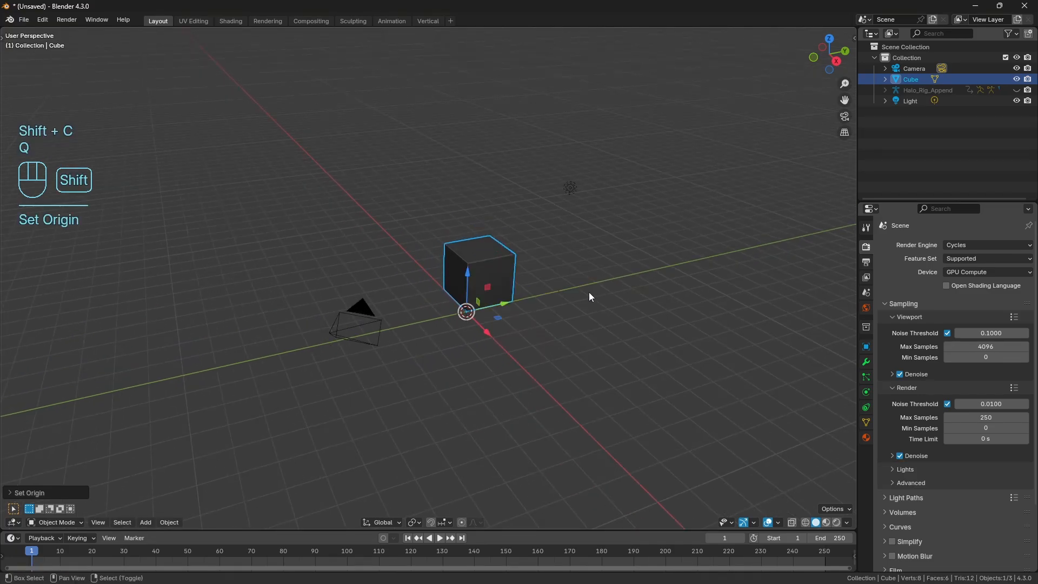
shift+middle_drag(589, 292, 528, 315)
key(q)
click(533, 276)
key(a)
key(a)
key(a)
key(KP_Decimal)
key(a)
key(a)
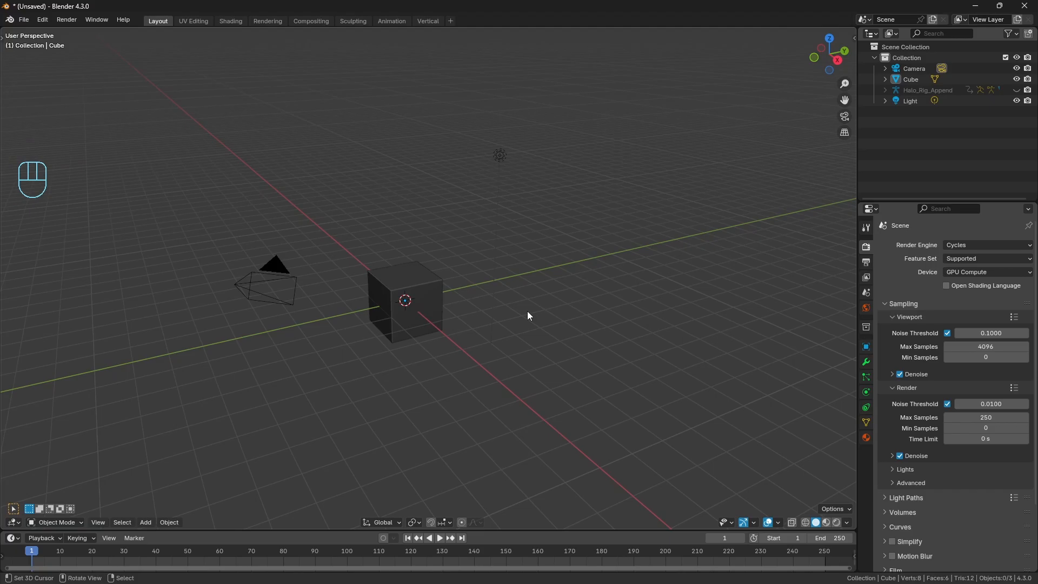
- Unhide the Halo_Rig_Append armature and all of the character's hidden armor meshes
shift+middle_drag(657, 174, 647, 164)
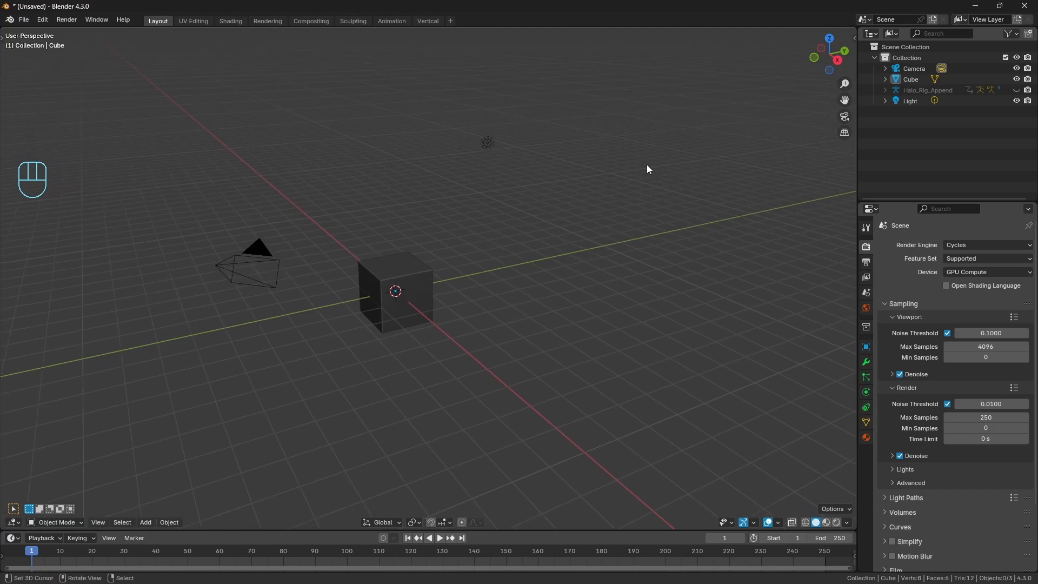
click(1017, 90)
scroll(519, 268, up, 2)
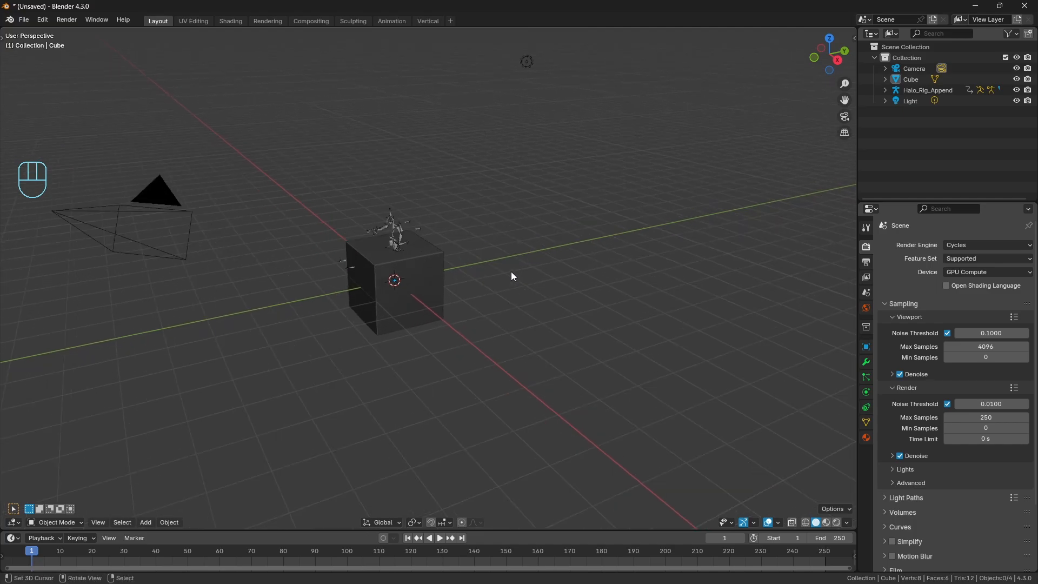
key(alt+h)
key(a)
key(a)
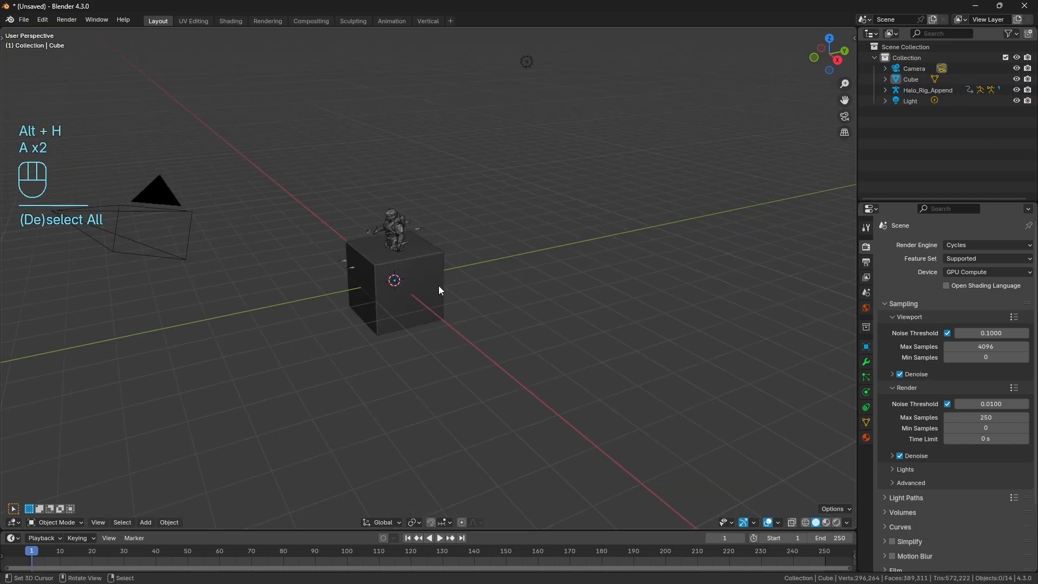
- Hide the cube and frame the armored character from the front with nothing selected
click(439, 286)
key(h)
scroll(427, 286, up, 1)
click(397, 287)
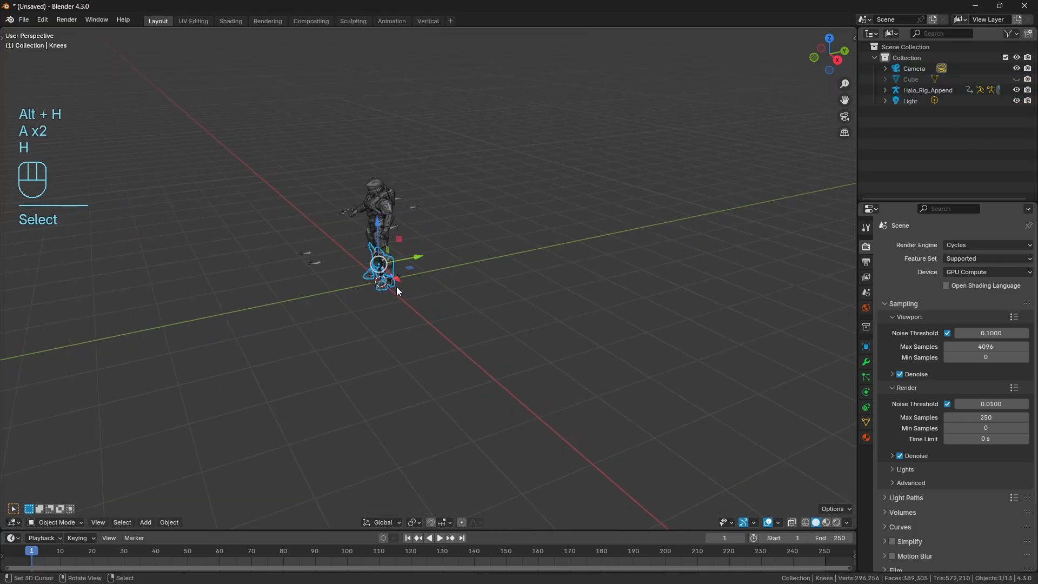
key(KP_Decimal)
key(a)
key(a)
ctrl+middle_drag(397, 287, 463, 259)
click(528, 260)
key(a)
key(a)
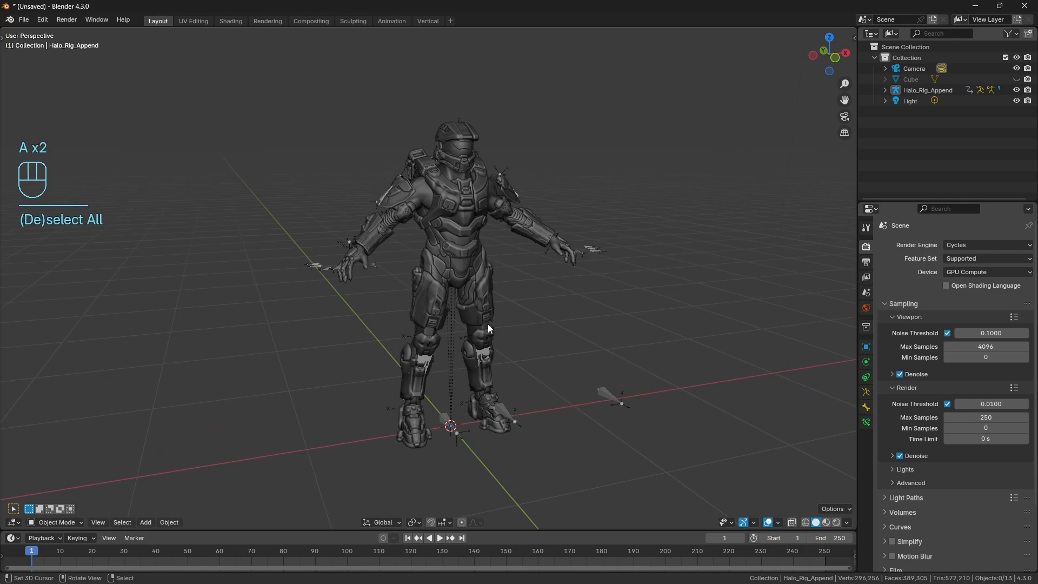
- Hide the Halo_Rig_Append armature, undo the hiding and clear the selection
middle_drag(466, 303, 506, 331)
click(557, 407)
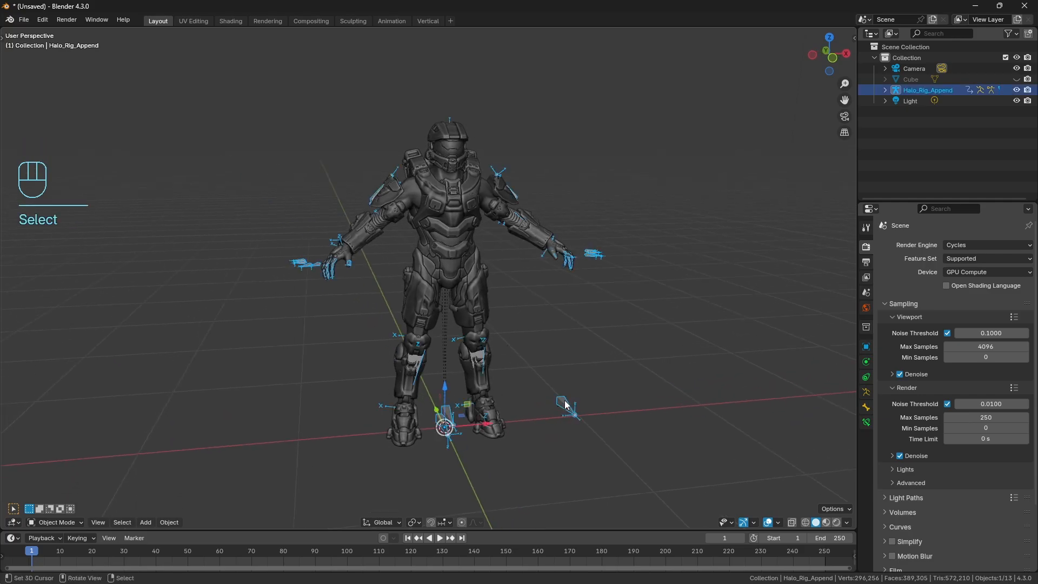
middle_drag(557, 407, 559, 326)
key(h)
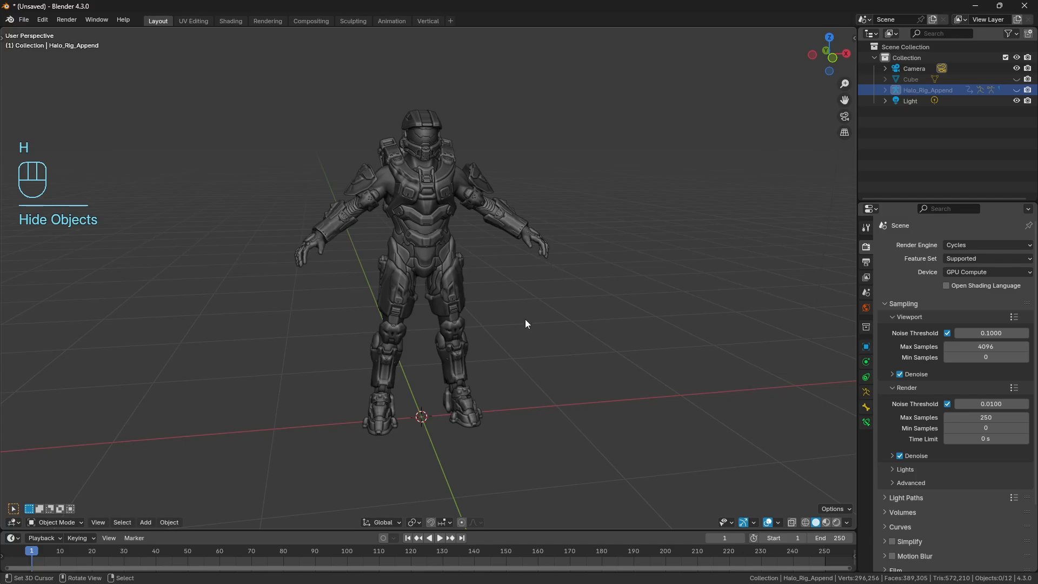
key(ctrl+z)
key(a)
key(a)
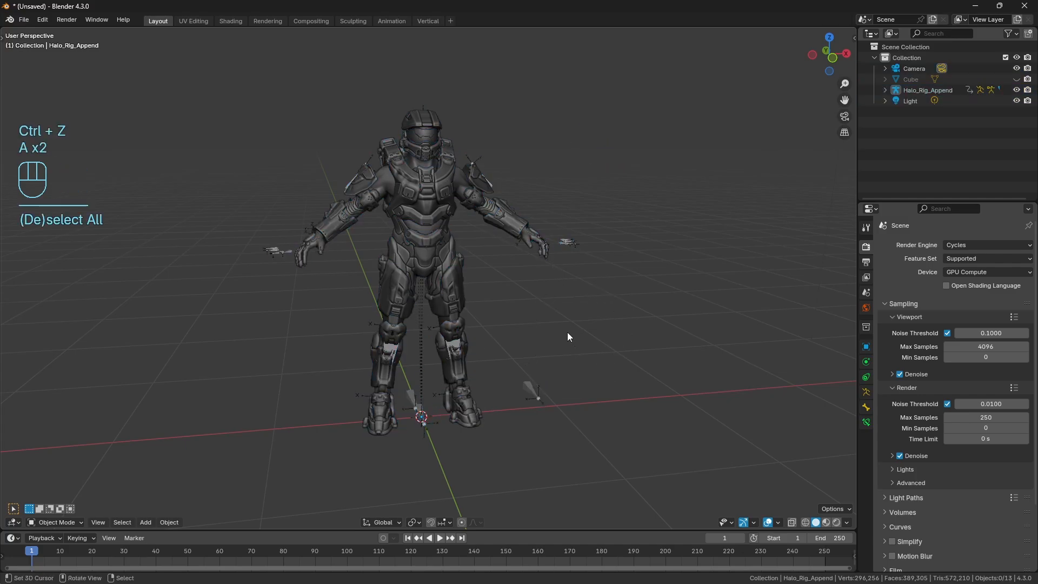
- Toggle the Bones viewport overlay off and on, and add the option to the Quick Favorites
shift+middle_drag(568, 336, 566, 333)
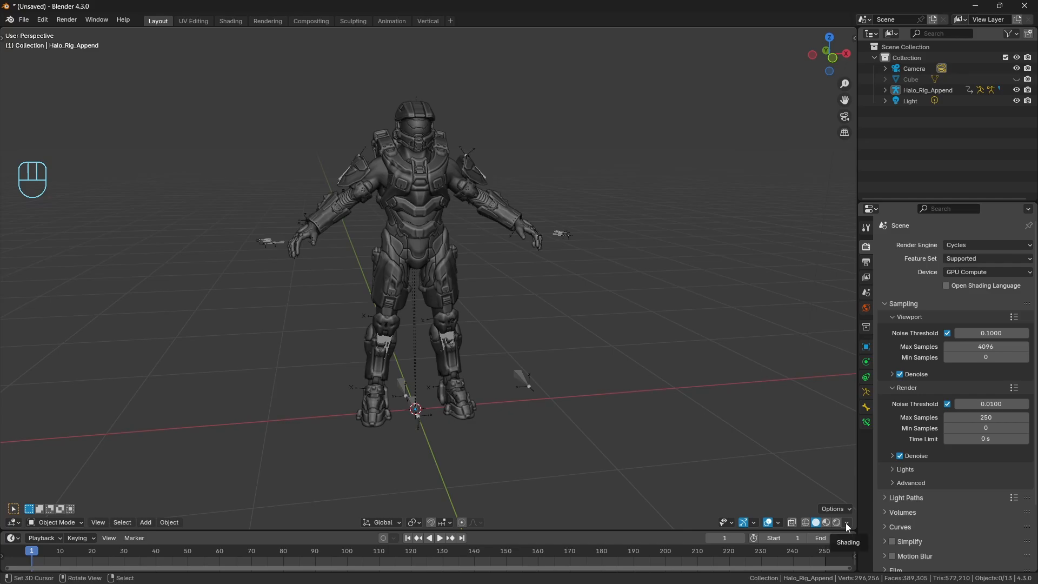
click(778, 524)
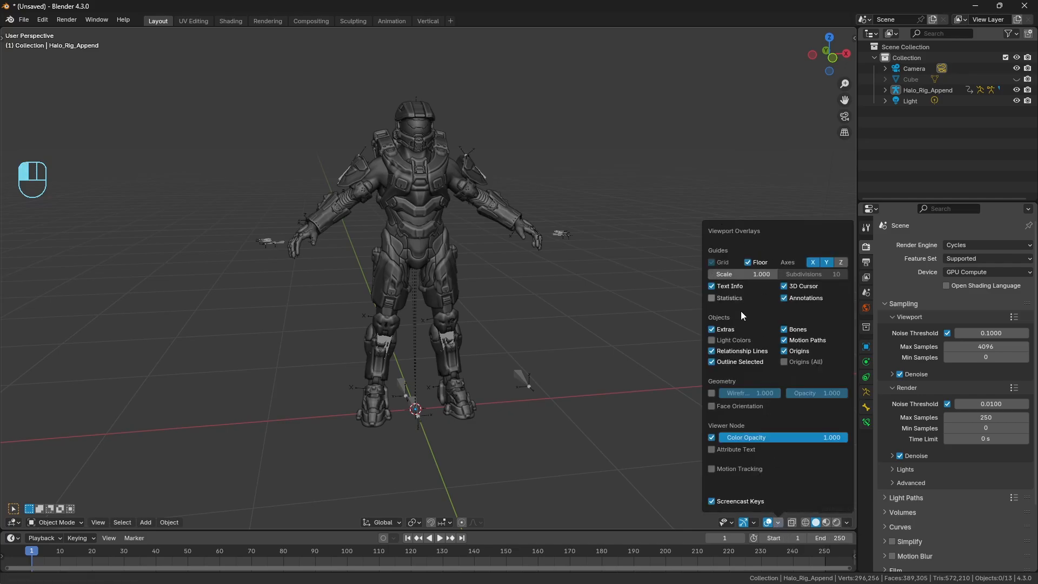
click(786, 332)
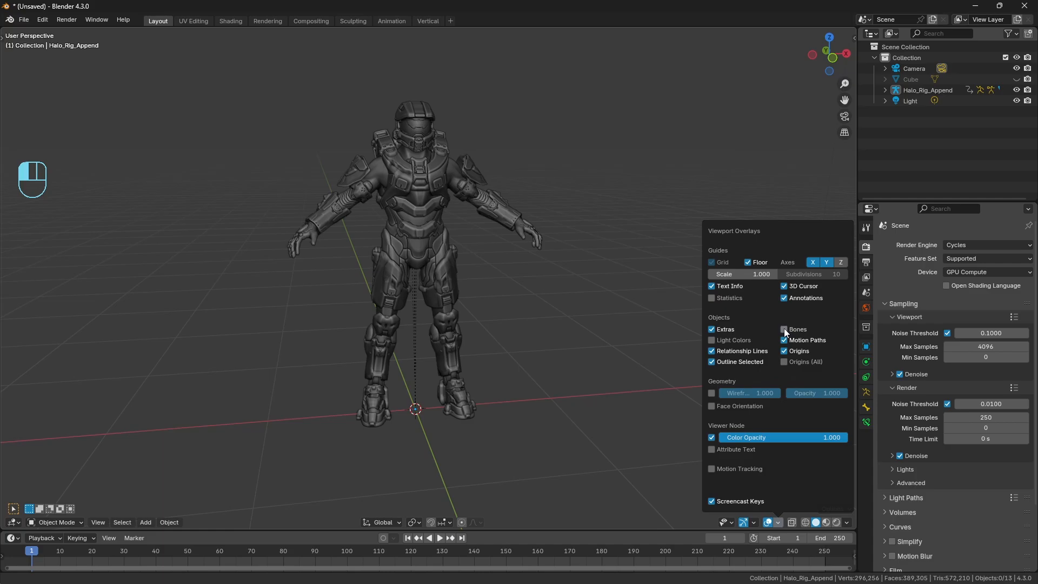
click(786, 330)
click(785, 330)
click(785, 330)
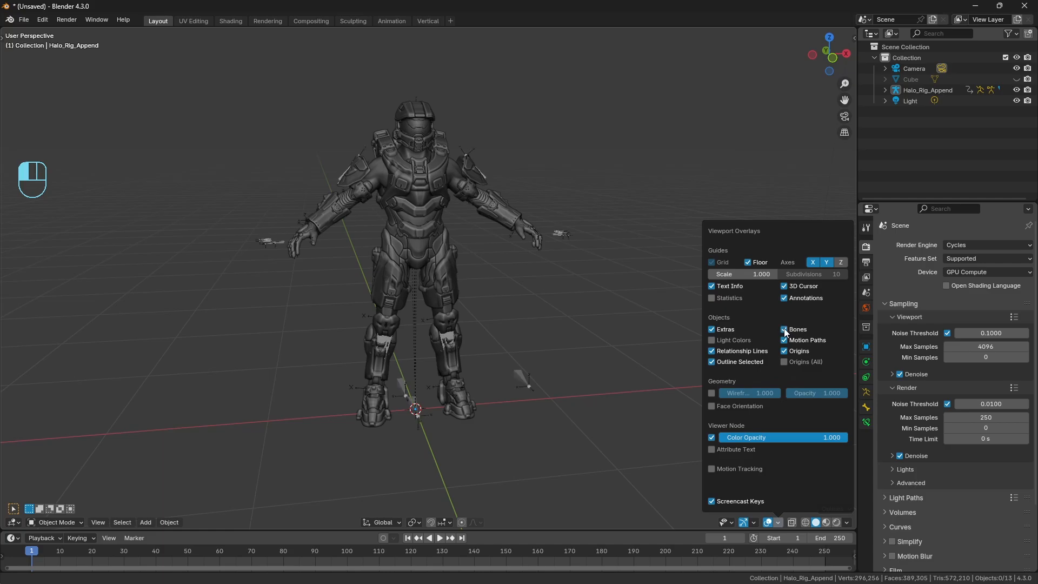
right_click(784, 329)
key(Escape)
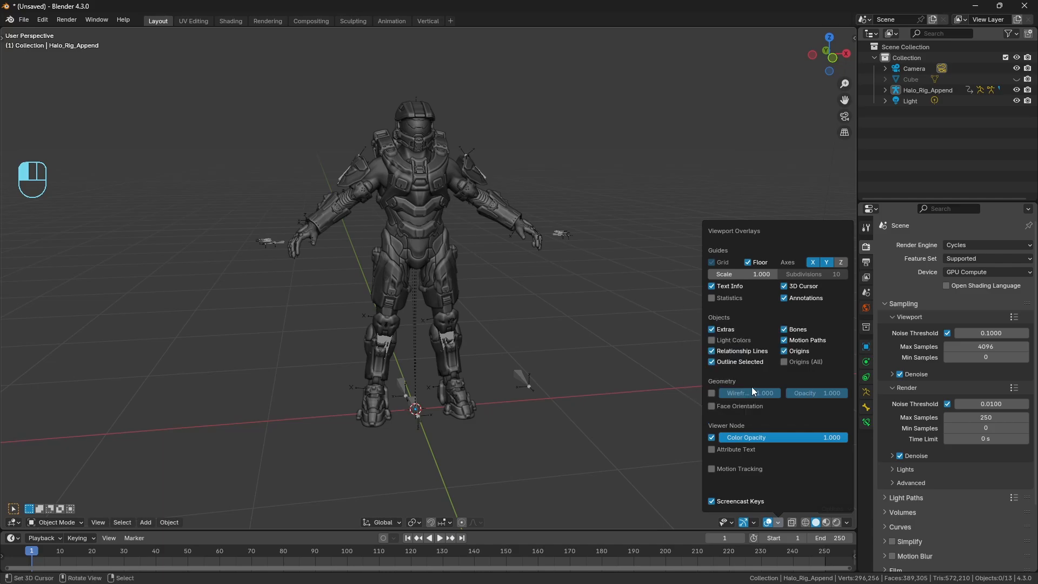
- Toggle Show Bones using the Quick Favorites, select the Halo_Rig_Append armature and turn the bones off
key(q)
click(560, 300)
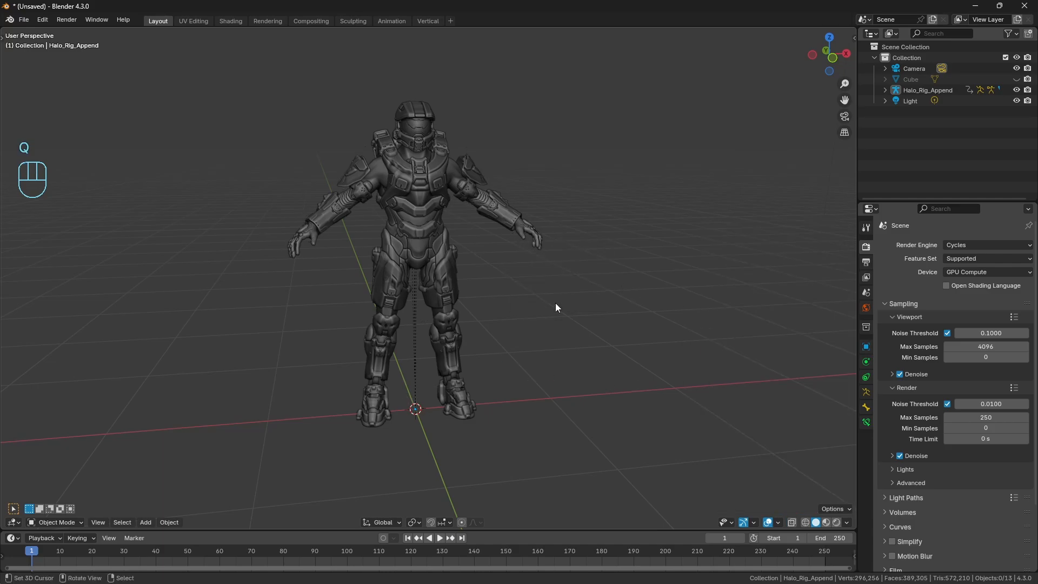
key(q)
click(555, 304)
click(561, 248)
key(q)
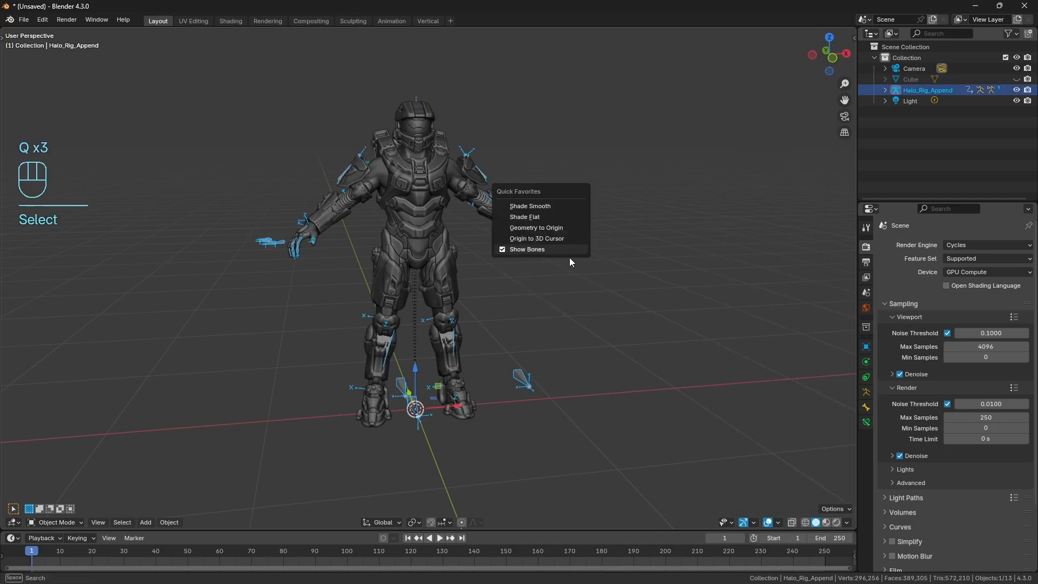
click(567, 251)
- Try moving the selected rig with its bones hidden, and deselect everything
key(g)
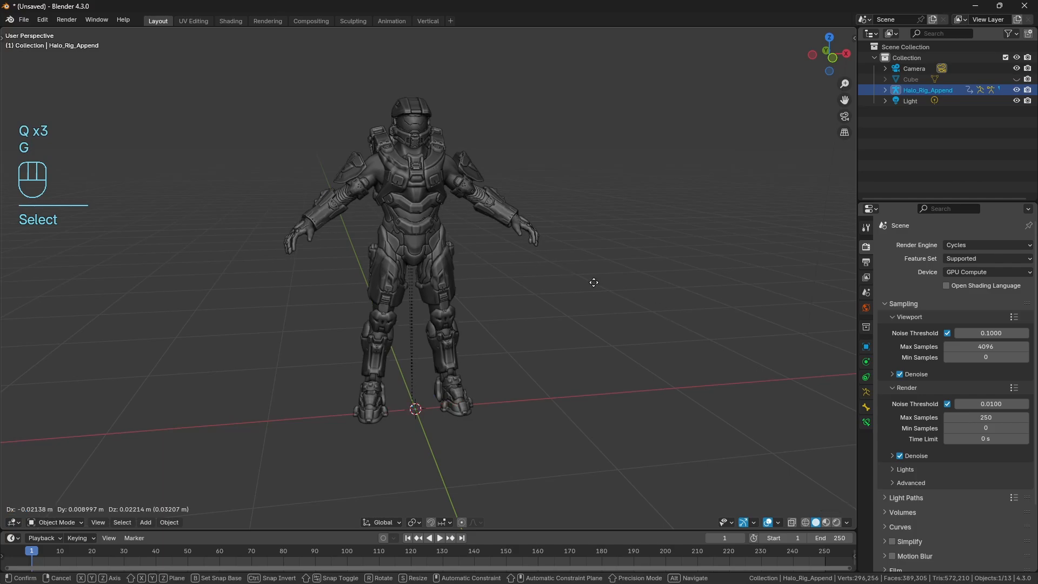
right_click(601, 287)
key(a)
key(a)
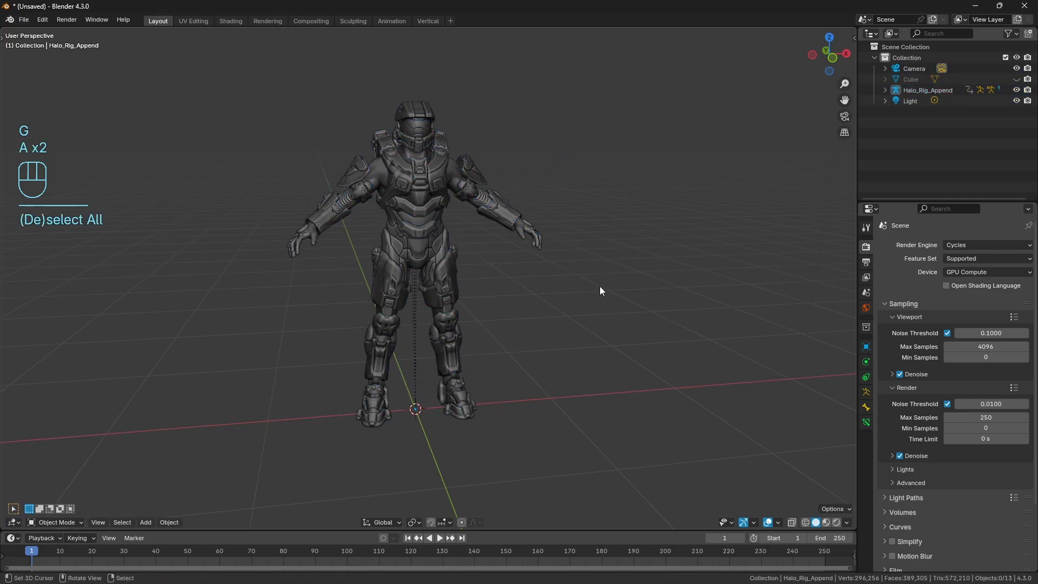
- Switch the viewport to the active camera and bring the whole camera frame around the rig into view
scroll(599, 287, down, 4)
scroll(543, 352, down, 4)
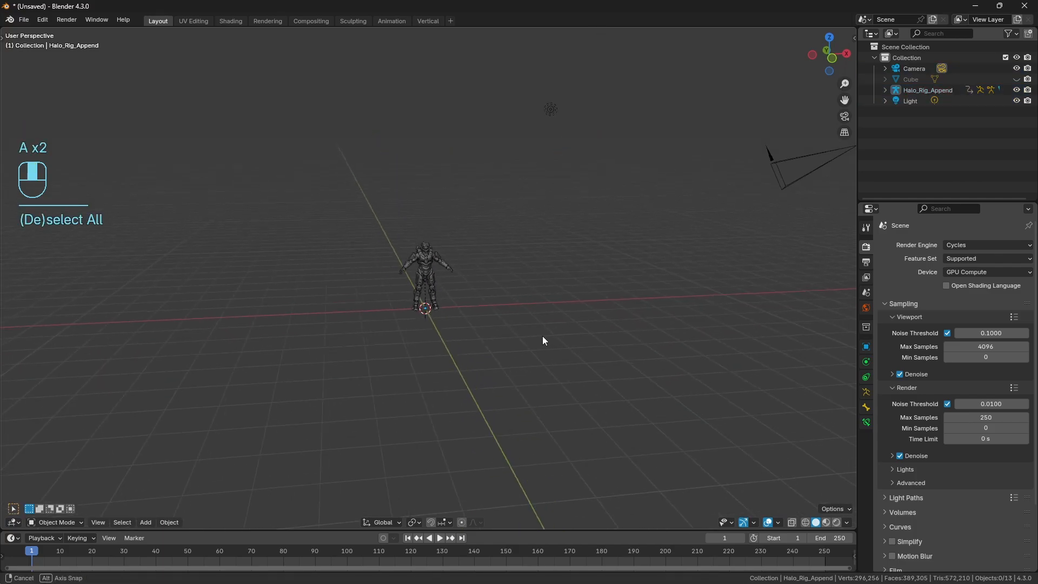
middle_drag(543, 335, 529, 310)
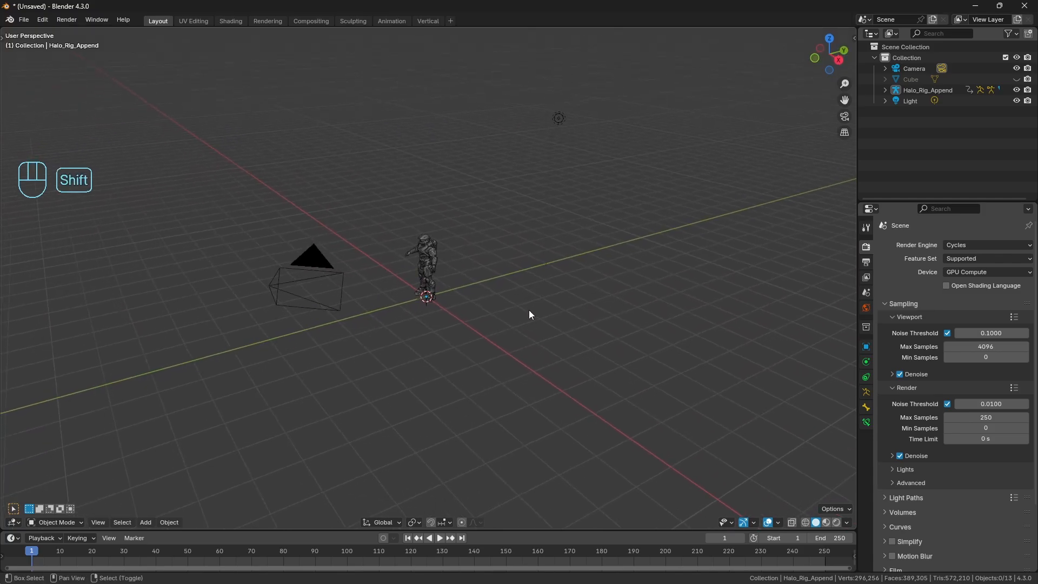
ctrl+middle_drag(463, 303, 467, 297)
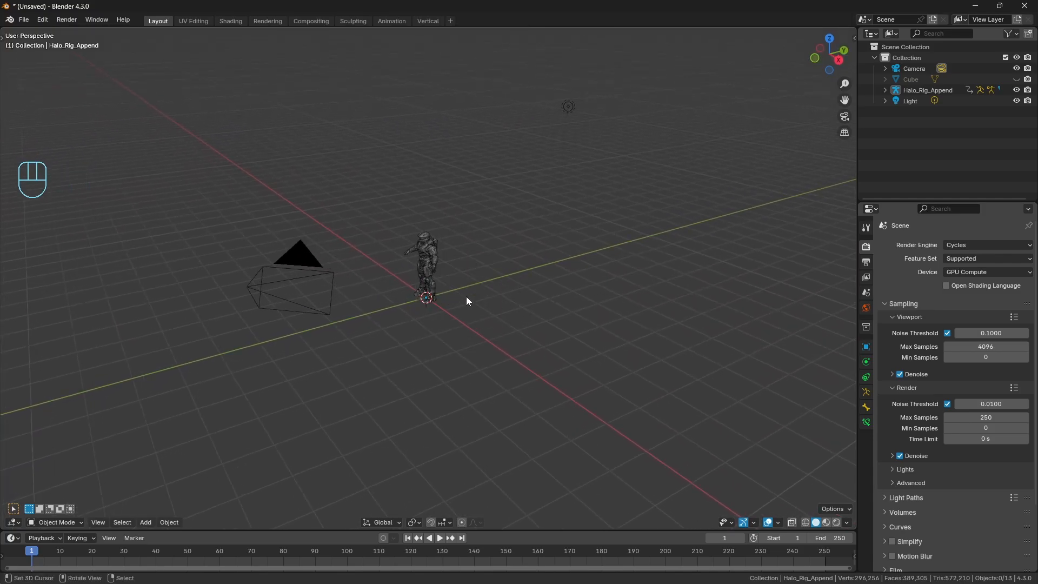
key(KP_0)
shift+middle_drag(468, 302, 497, 231)
shift+middle_drag(504, 270, 505, 279)
ctrl+middle_drag(506, 279, 504, 252)
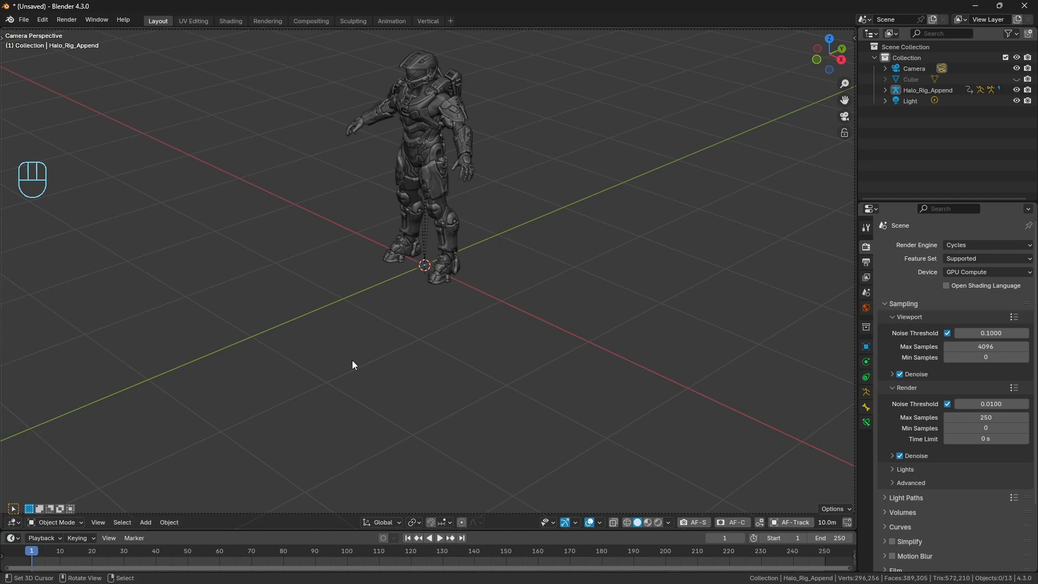
scroll(352, 361, down, 5)
scroll(372, 320, up, 1)
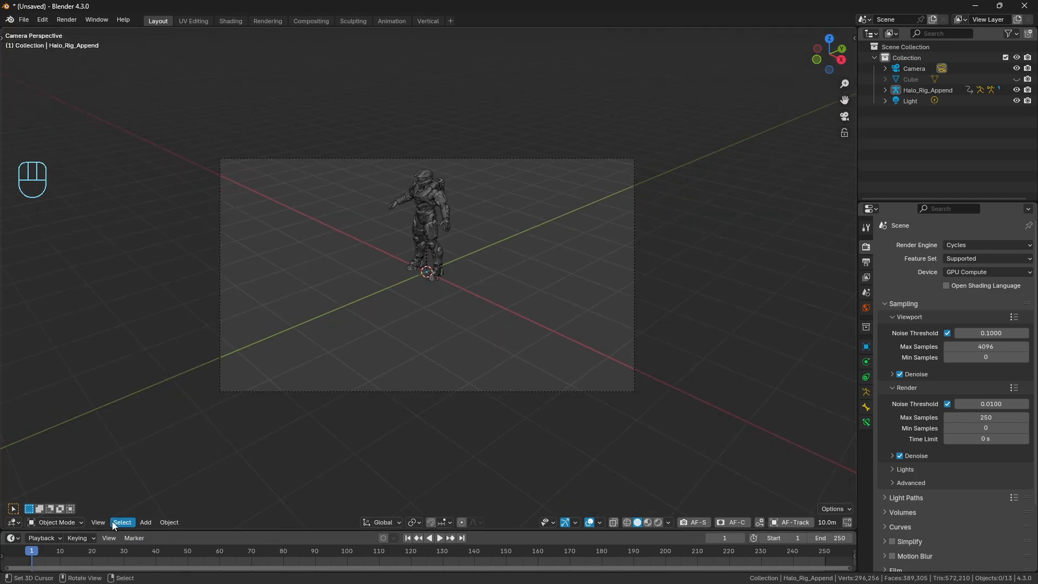
- Add the Frame Camera Bounds command to the Quick Favorites
click(98, 522)
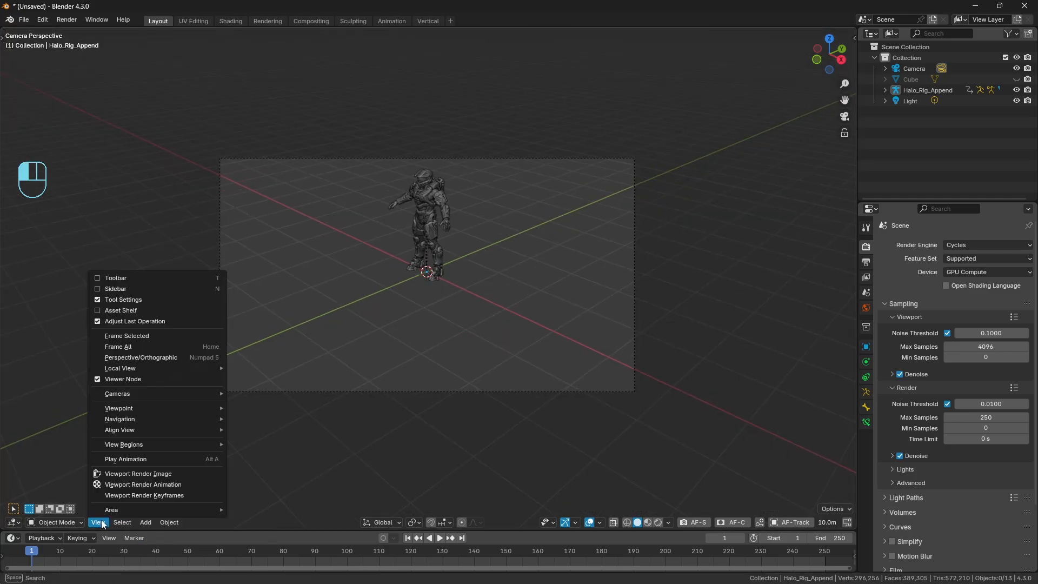
mouse_move(126, 391)
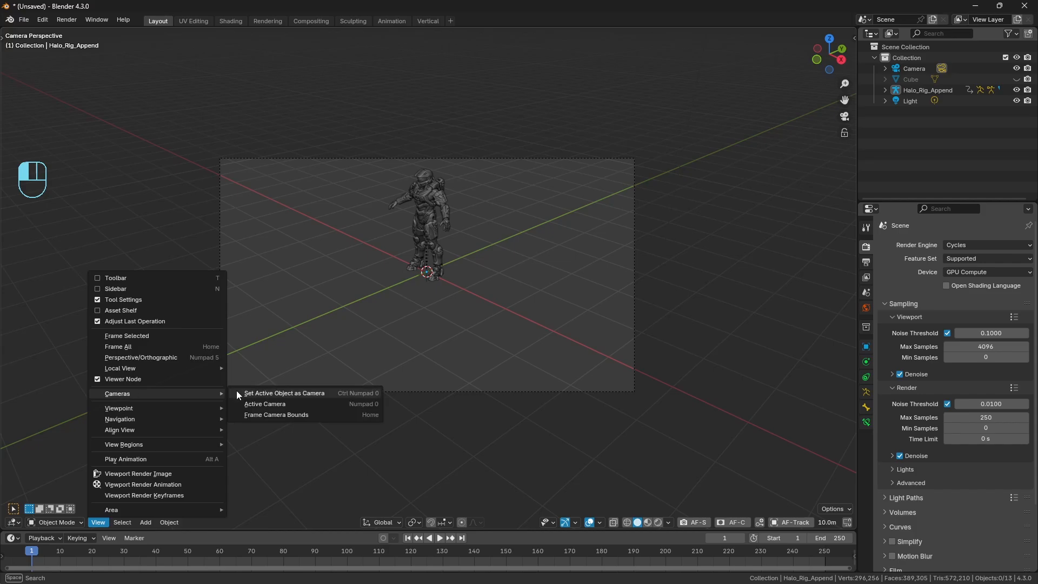
right_click(309, 415)
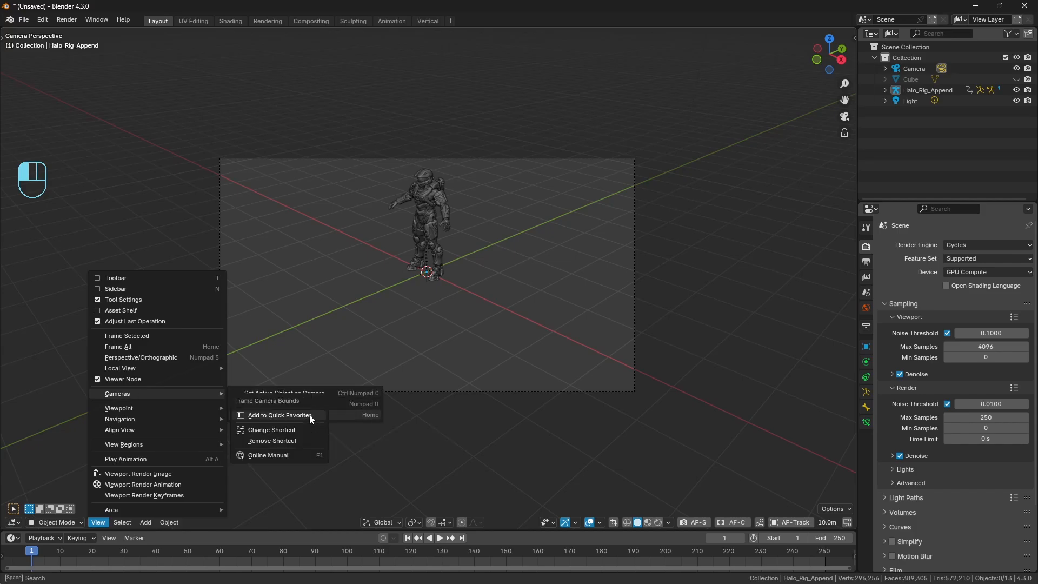
click(279, 415)
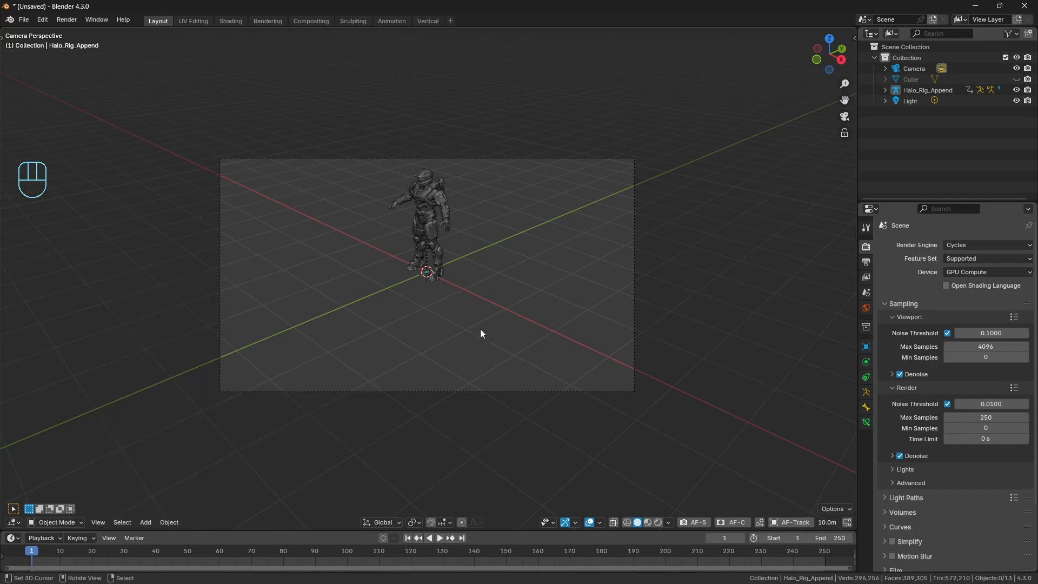
- Run Frame Camera Bounds from the Quick Favorites, and return to the user perspective view
key(q)
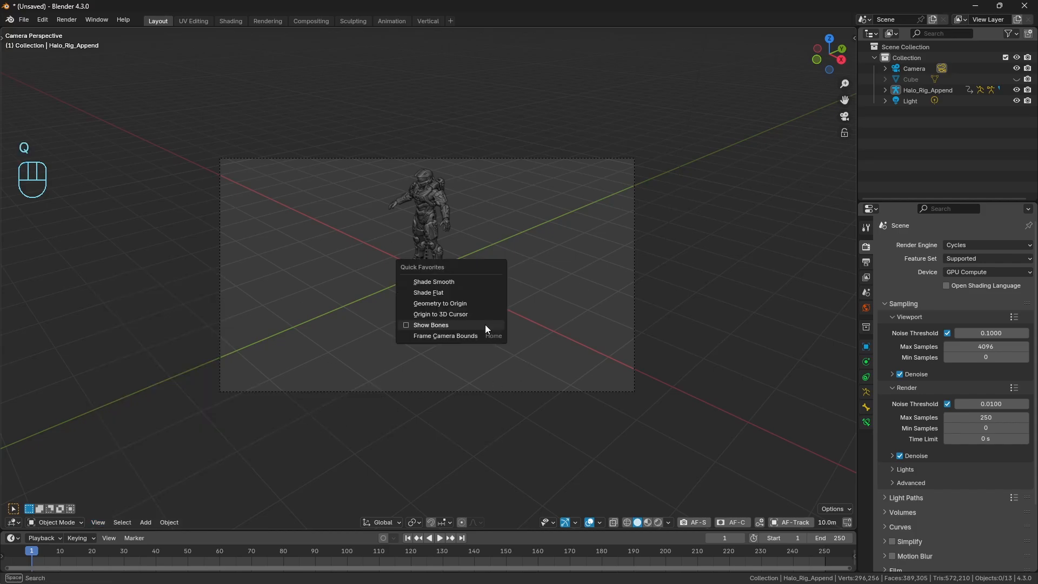
click(461, 337)
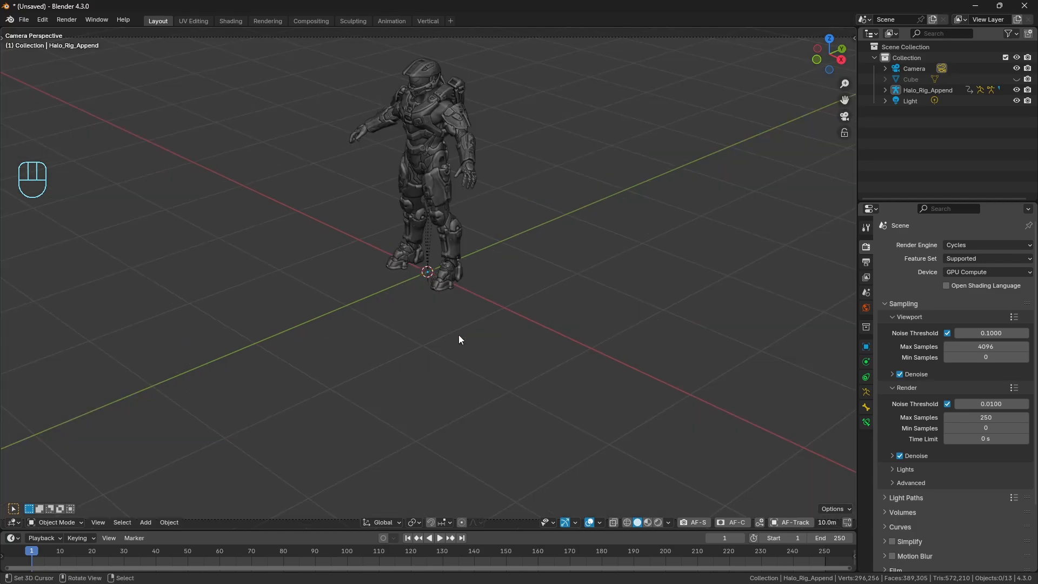
key(KP_0)
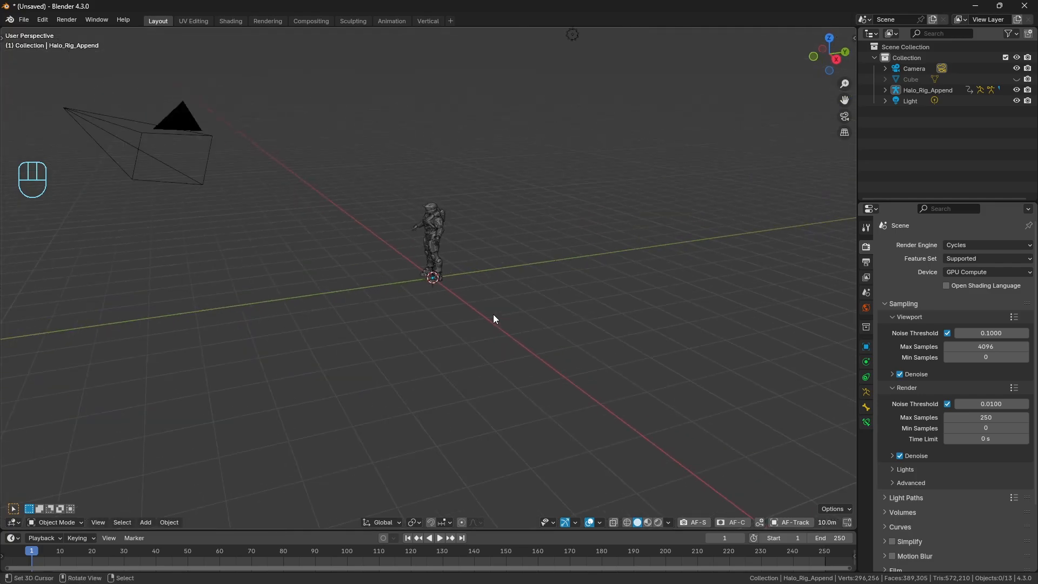
- Unhide all objects, select the whole Halo_Rig_Append hierarchy and hide it so that only the cube remains
key(alt+h)
key(a)
key(a)
click(922, 89)
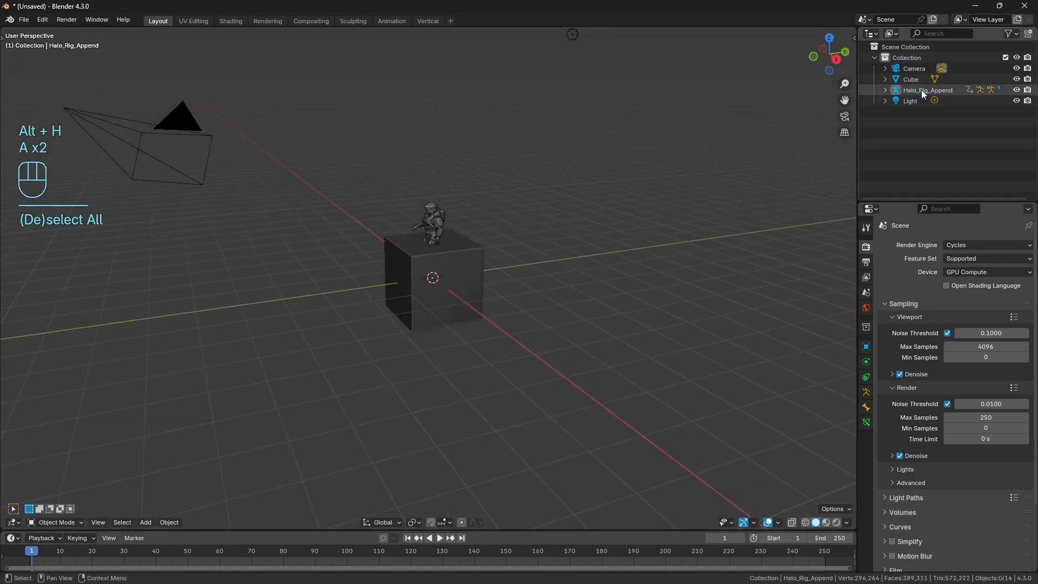
right_click(922, 90)
click(903, 151)
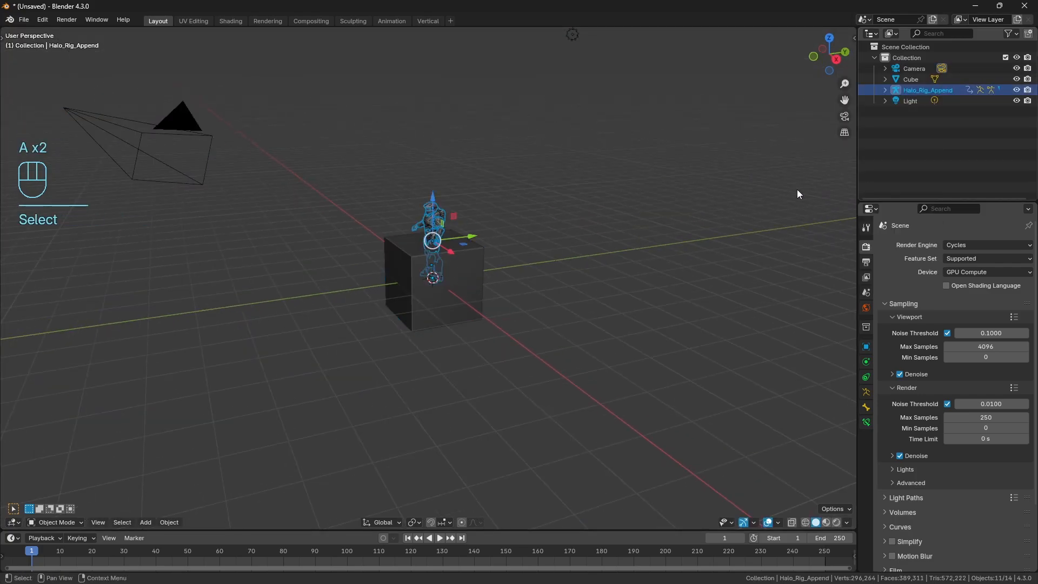
key(h)
scroll(554, 239, up, 3)
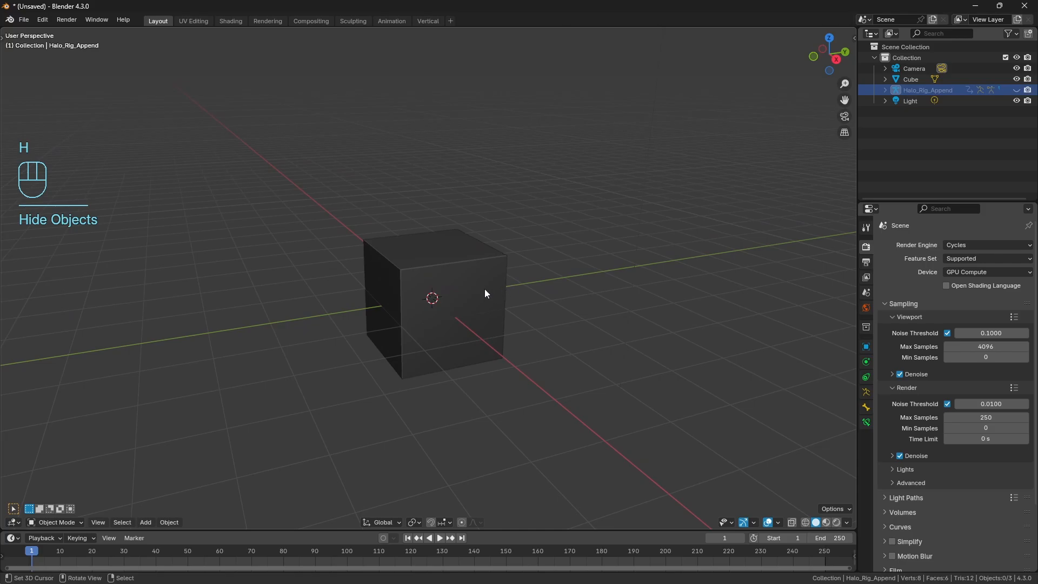
- Select the cube, enter Edit Mode and clear its vertex selection
click(410, 296)
key(Tab)
scroll(541, 281, up, 2)
key(a)
key(a)
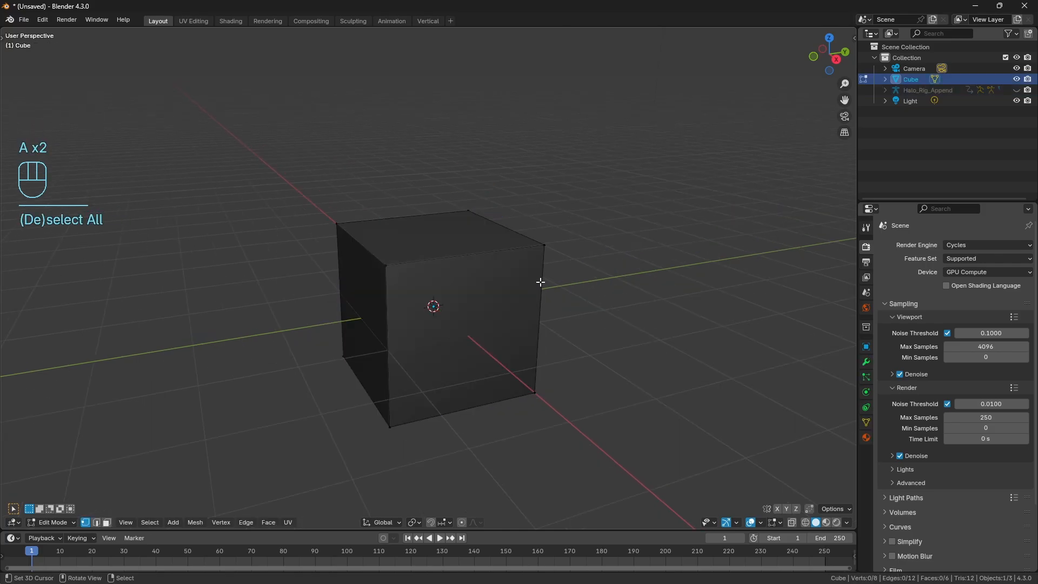
key(a)
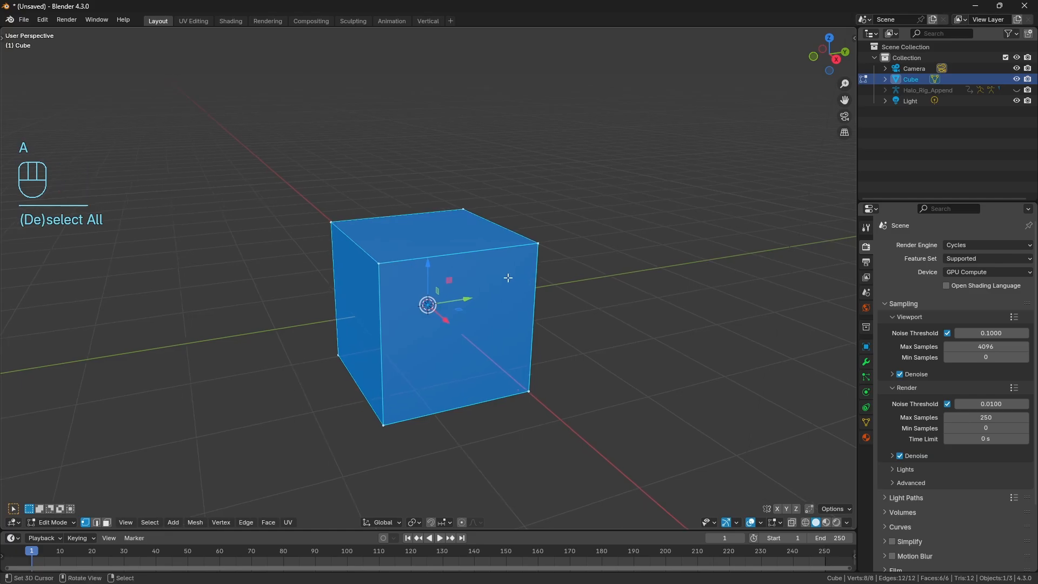
key(a)
key(a)
- Add the LoopTools group to the Edit Mode Quick Favorites and open it from there
key(w)
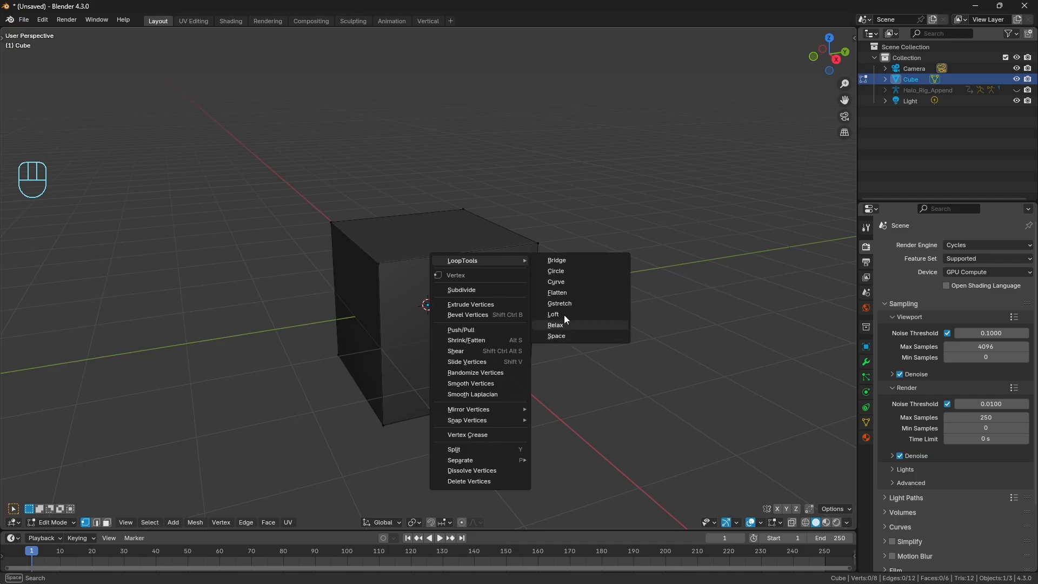
right_click(475, 262)
click(476, 261)
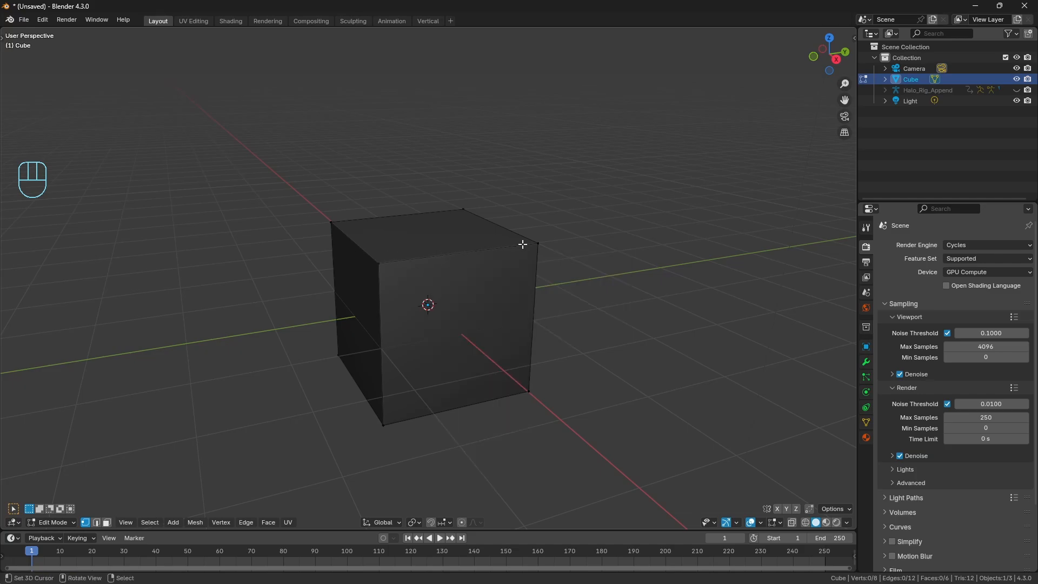
key(q)
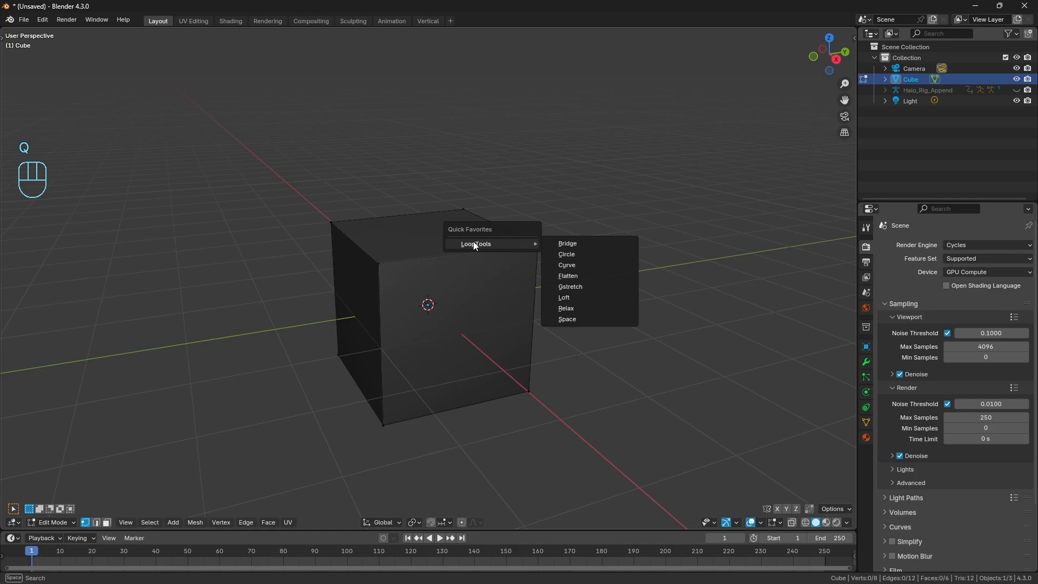
click(578, 309)
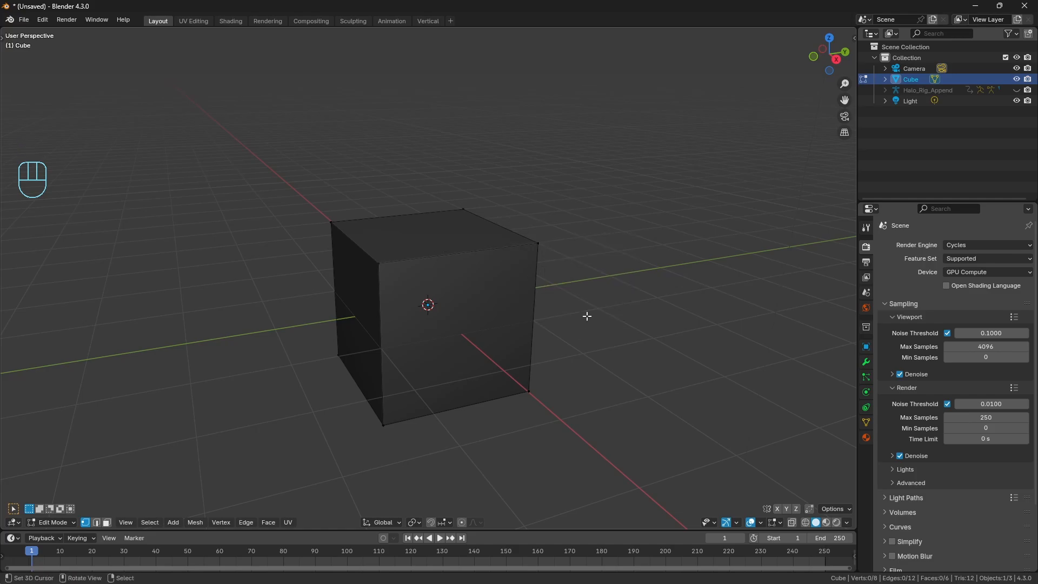
- Compare the LoopTools commands in the viewport sidebar with the LoopTools group in the Quick Favorites
key(n)
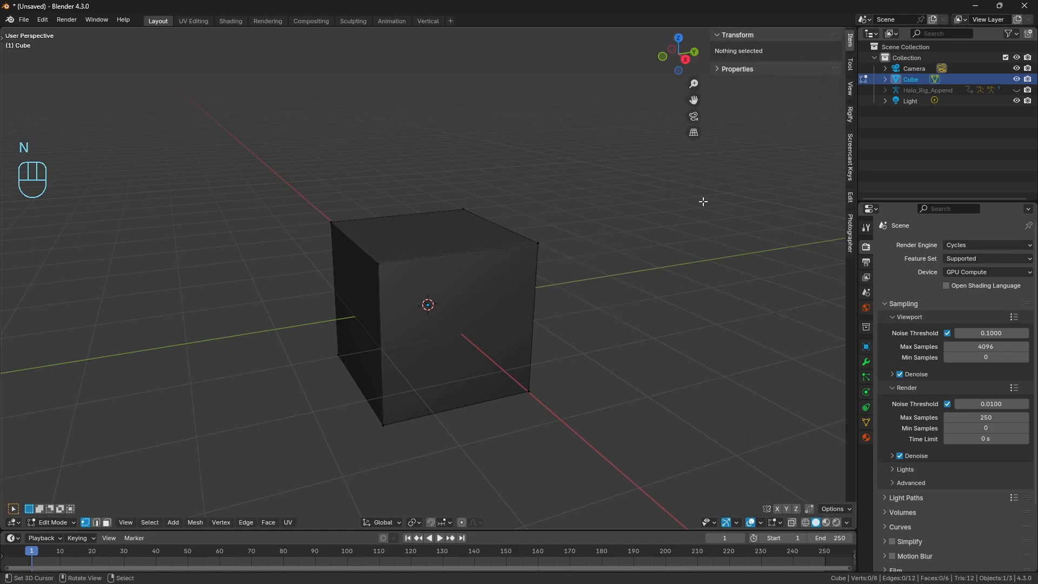
click(851, 198)
click(740, 35)
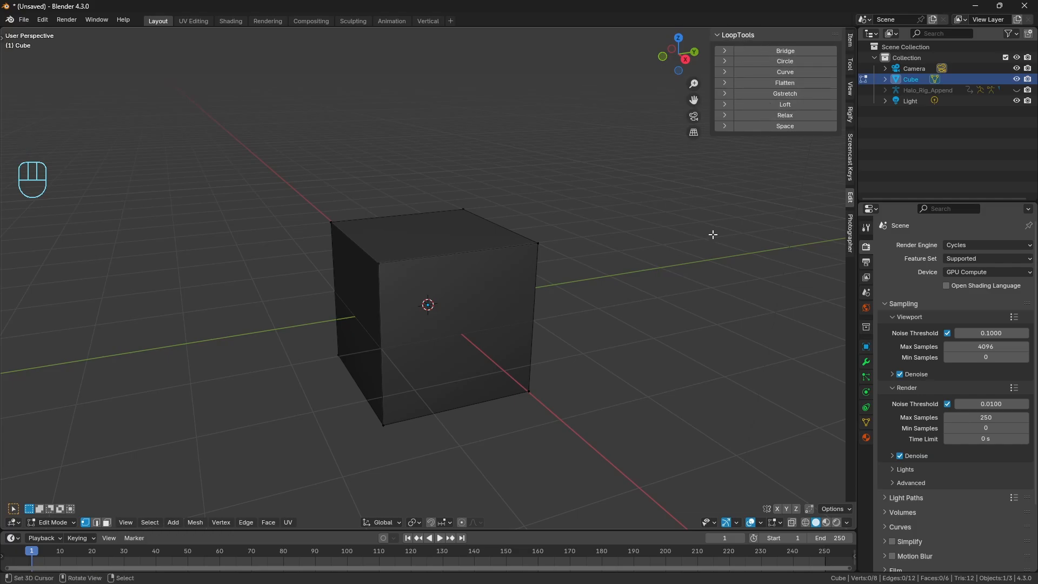
key(n)
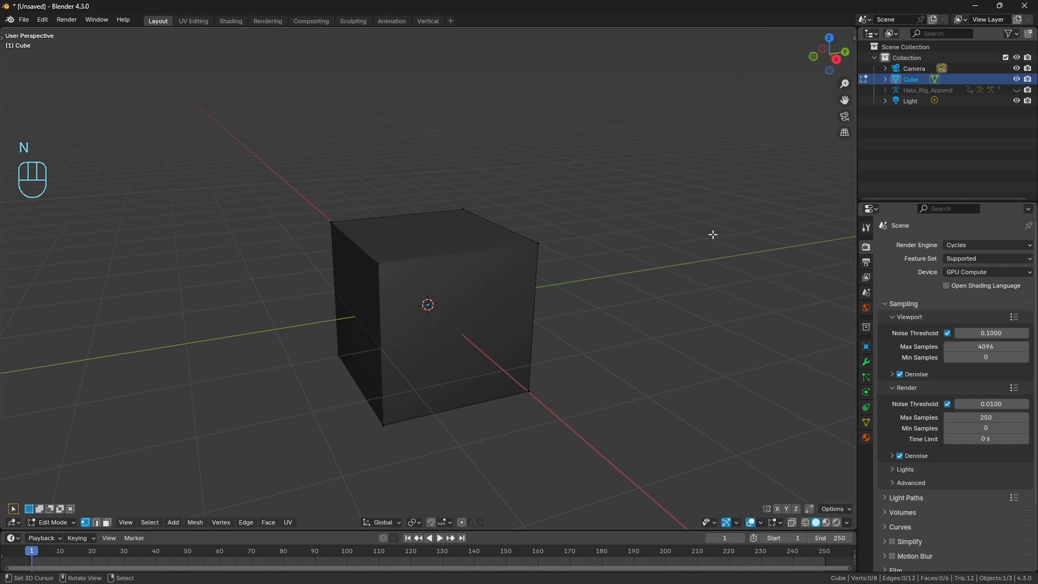
key(q)
mouse_move(498, 146)
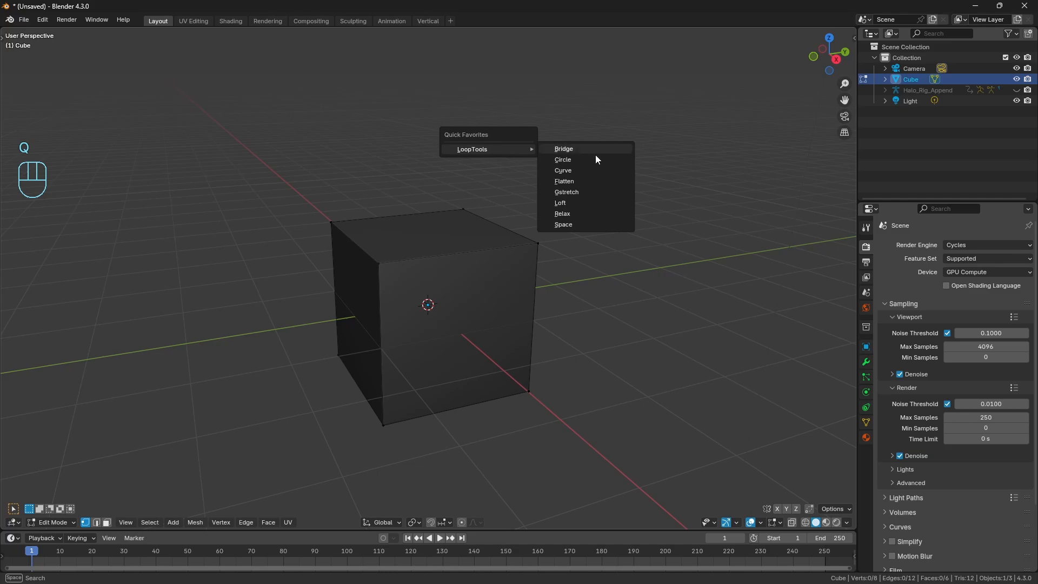
click(610, 202)
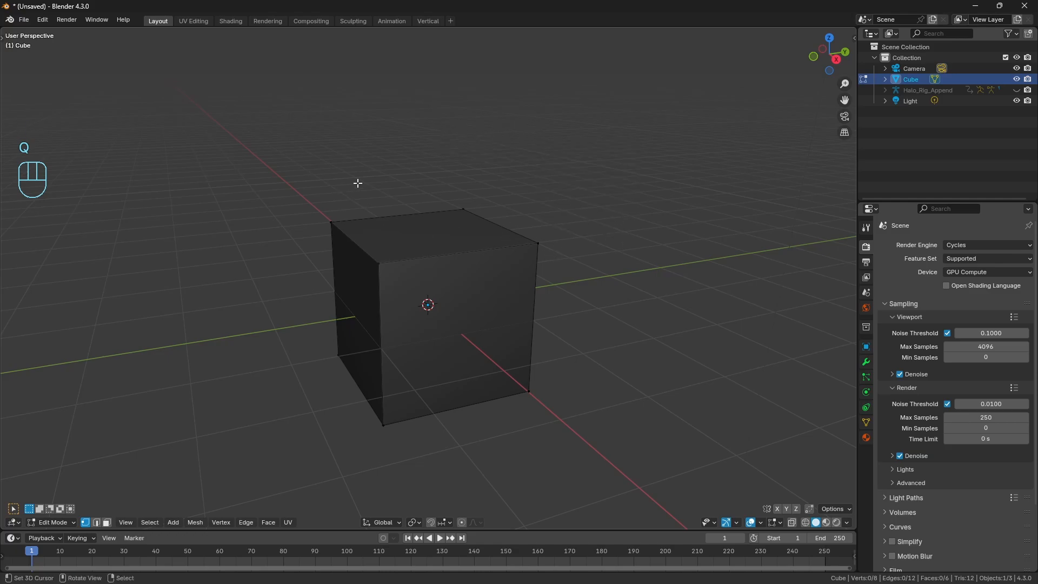
- Try merging two diagonally opposite top vertices of the cube At Last, and undo the merge
right_click(394, 264)
shift+right_click(479, 204)
key(m)
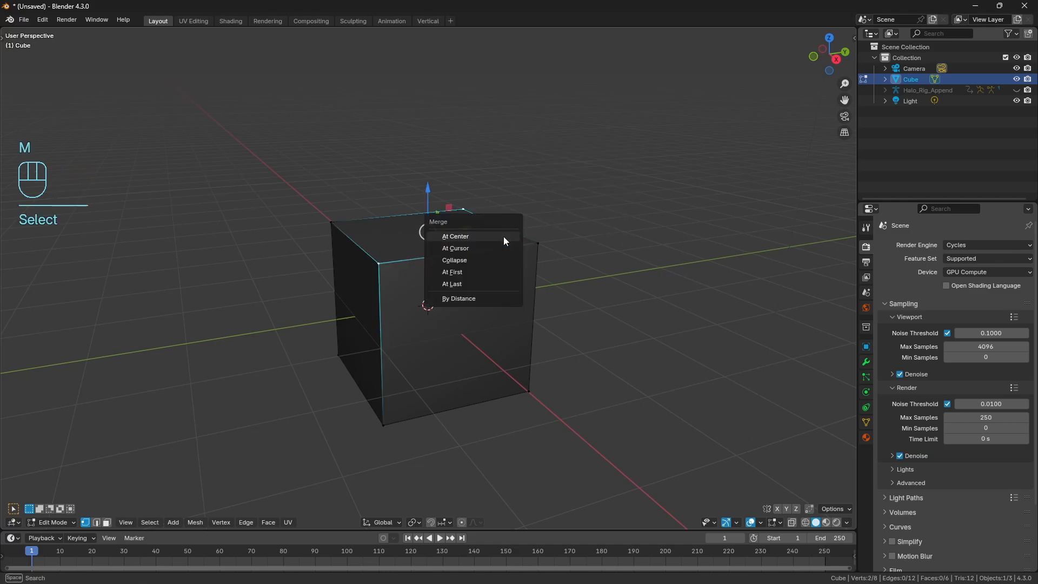
click(491, 284)
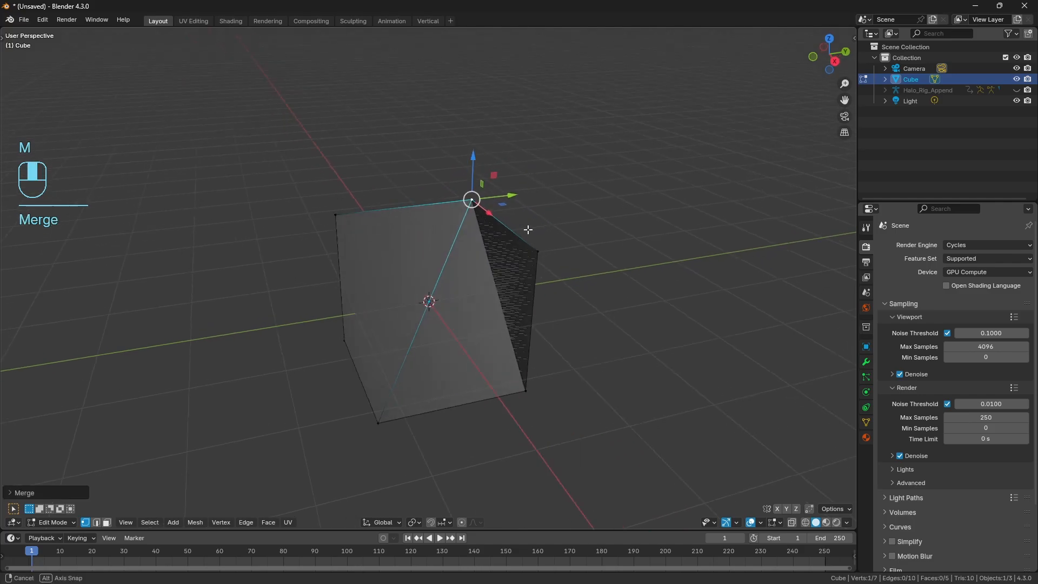
key(ctrl+z)
- Box-select the cube's upper vertices, view the Merge options and clear the selection
key(a)
key(a)
drag(316, 131, 604, 358)
key(m)
key(a)
key(a)
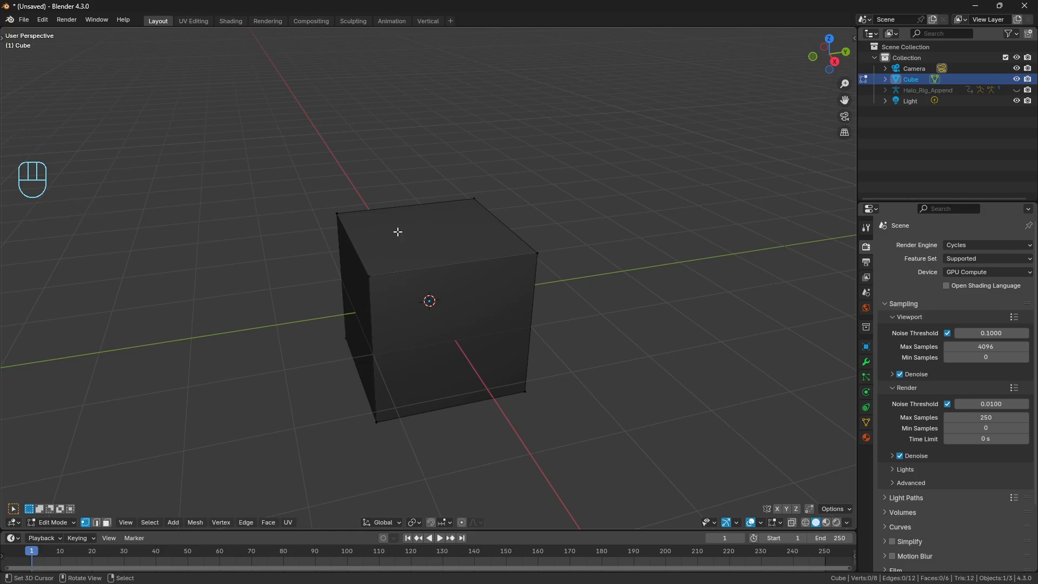
- Add the Merge group to the Quick Favorites, check its options with the cube's top vertices selected, and deselect everything
click(195, 522)
drag(347, 192, 436, 263)
key(q)
mouse_move(520, 244)
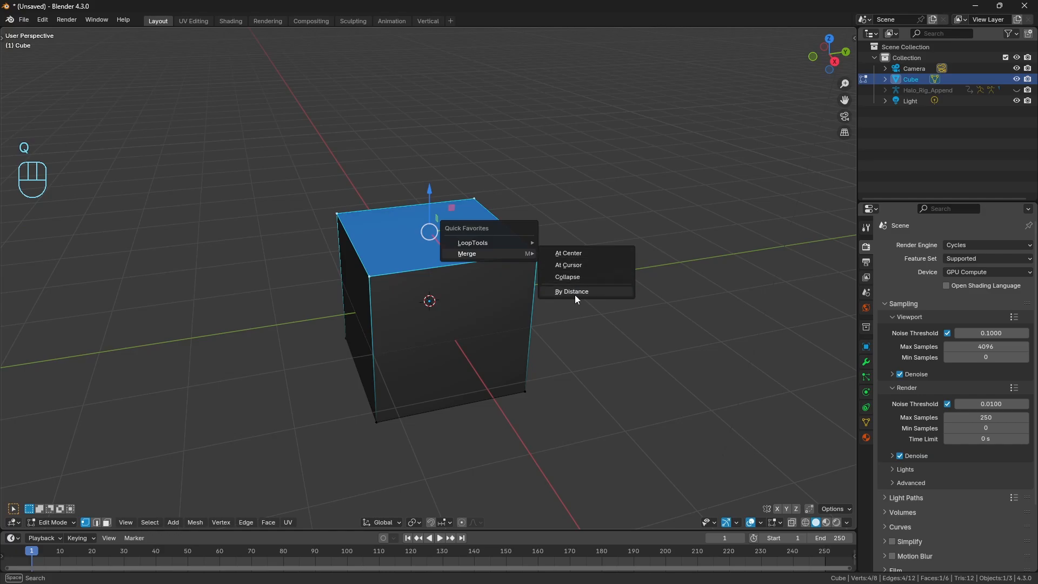
key(a)
key(a)
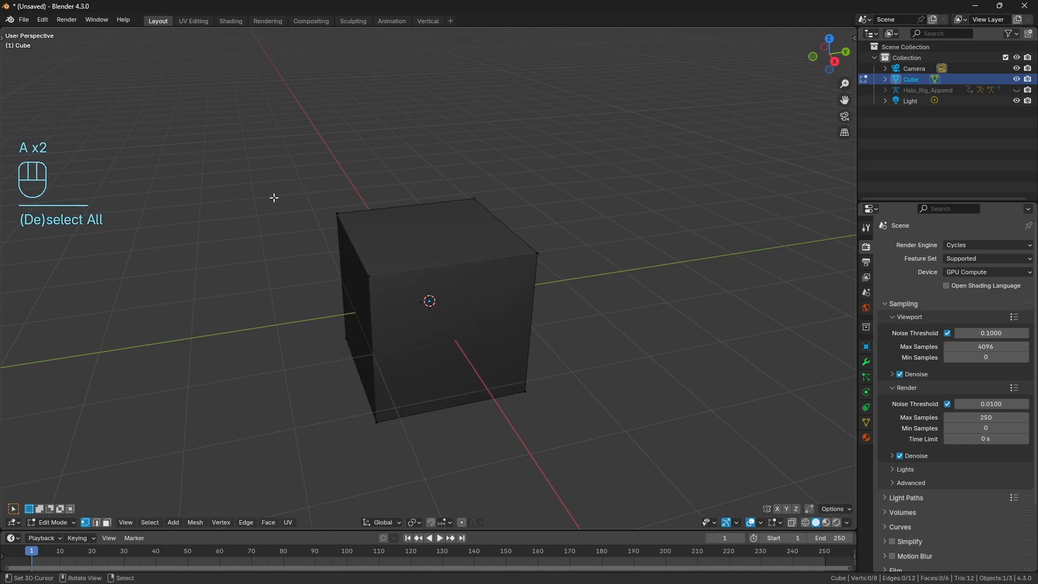
- Select the cube's top face and add the LoopTools Space command to the Quick Favorites
drag(258, 170, 670, 333)
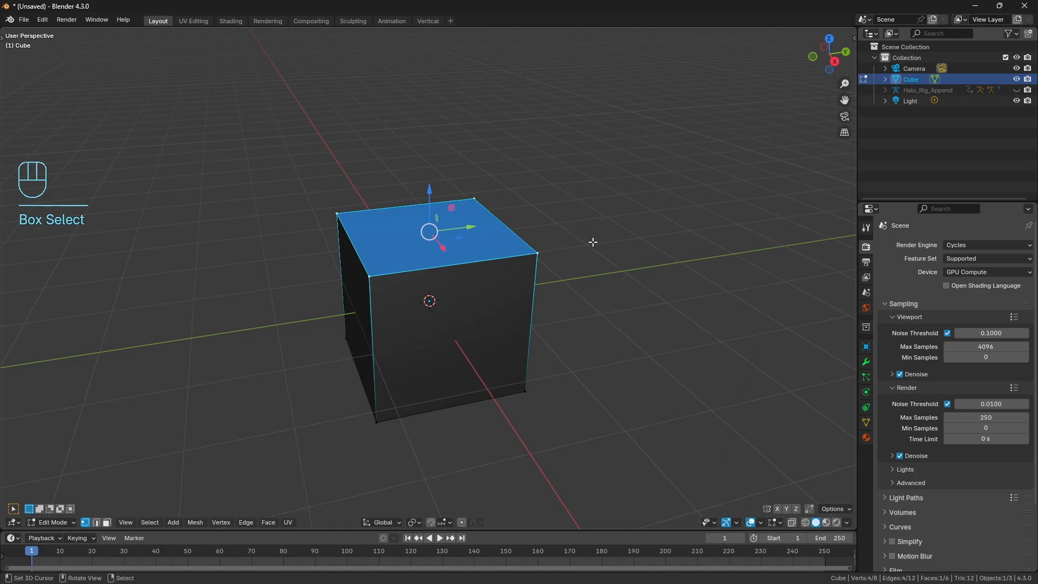
key(q)
mouse_move(594, 242)
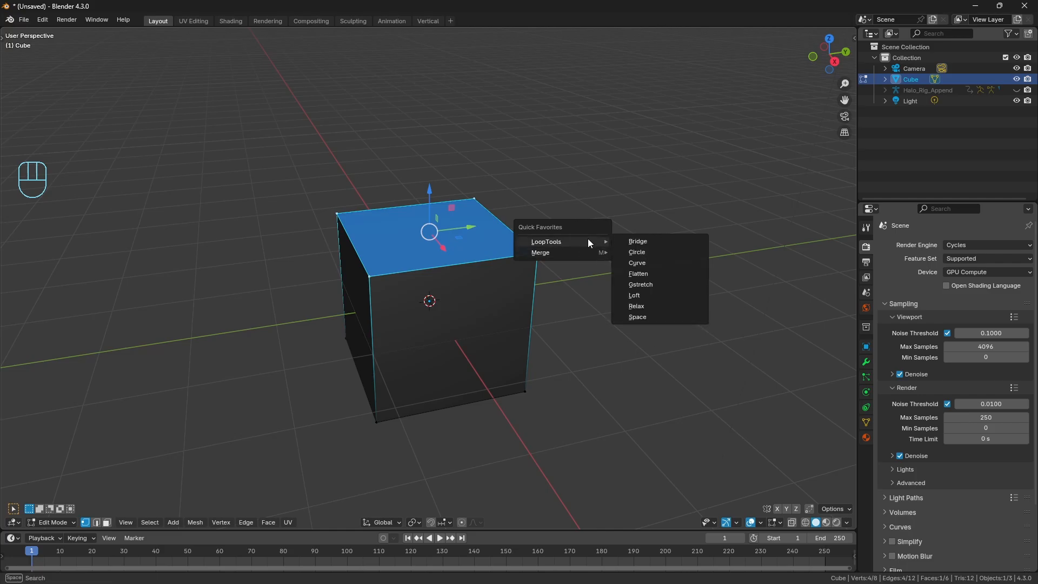
key(Escape)
key(q)
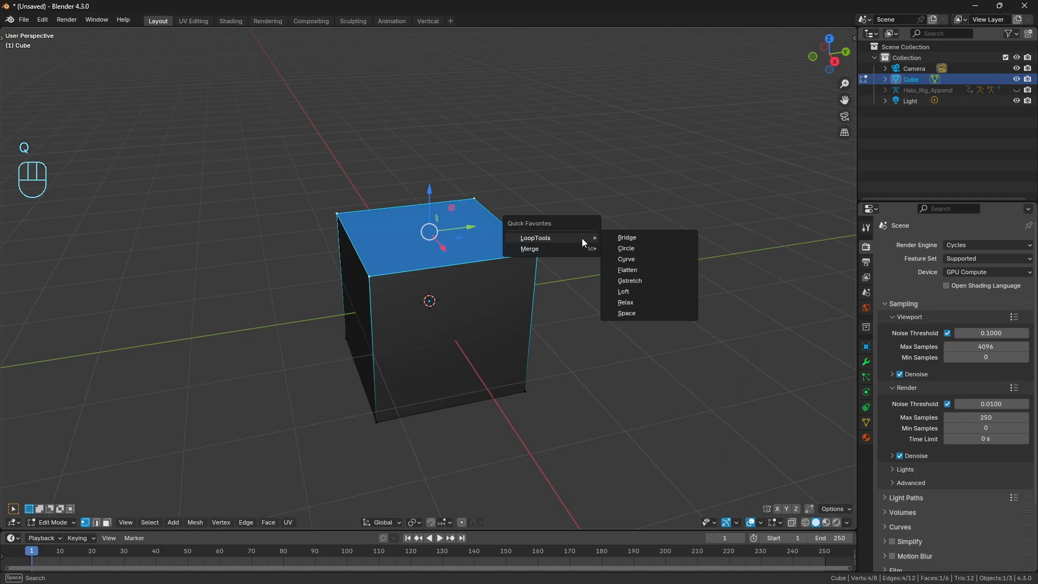
right_click(644, 311)
click(643, 310)
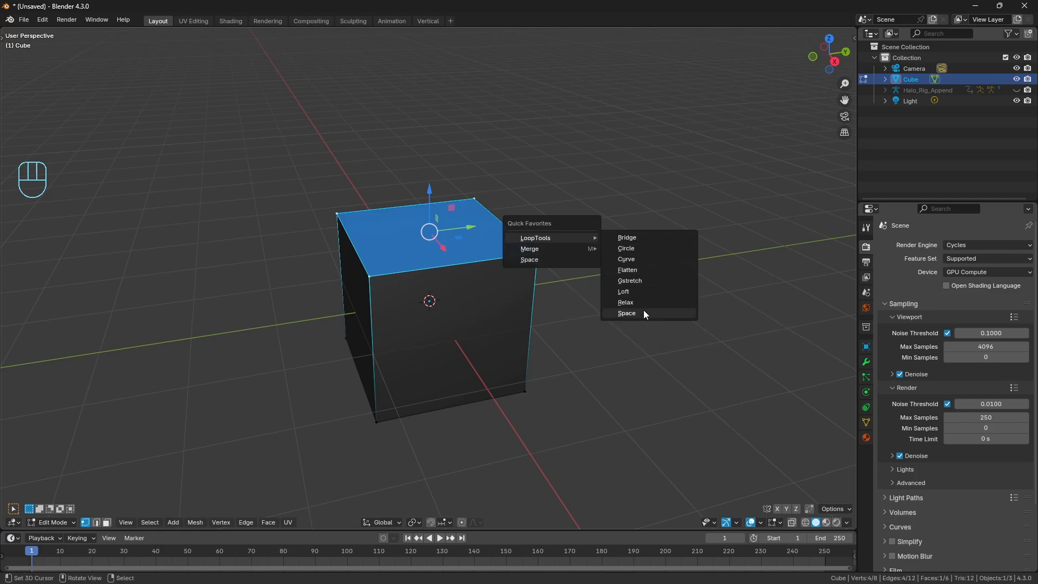
- Add the LoopTools Relax command to the Quick Favorites
right_click(640, 305)
click(640, 305)
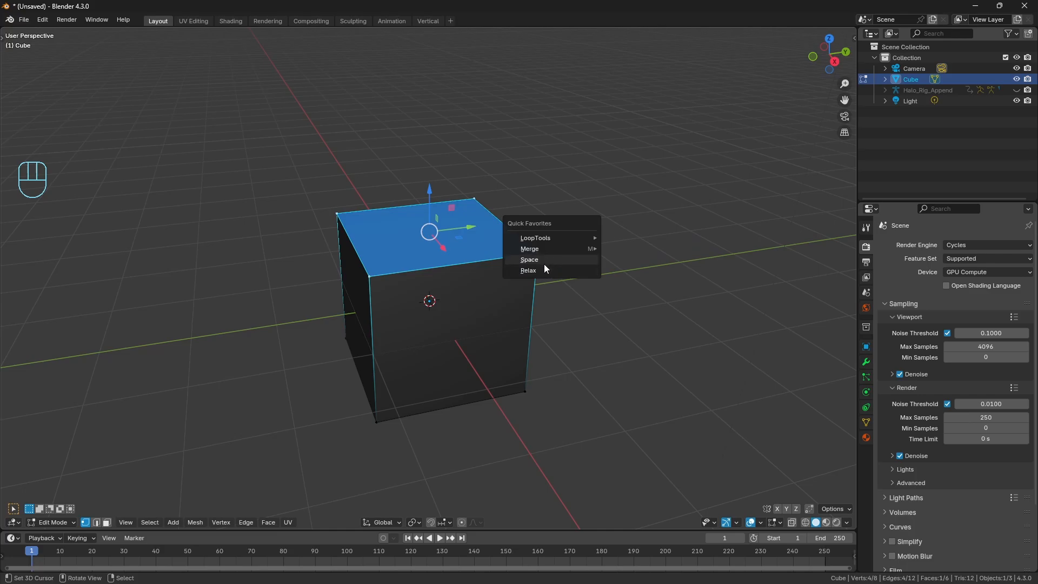
mouse_move(539, 235)
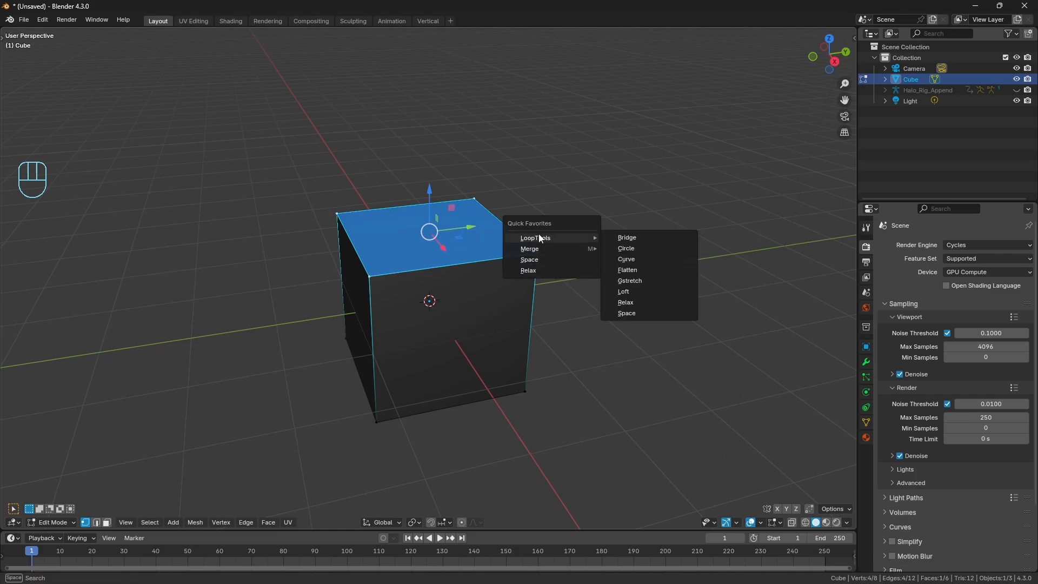
click(631, 303)
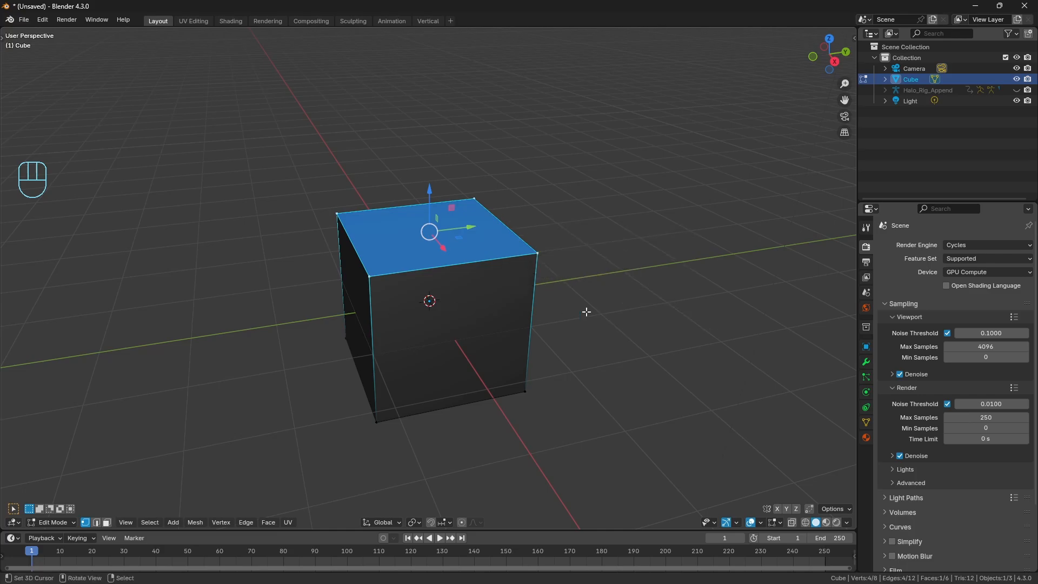
- Add Merge's By Distance command to the Quick Favorites
key(q)
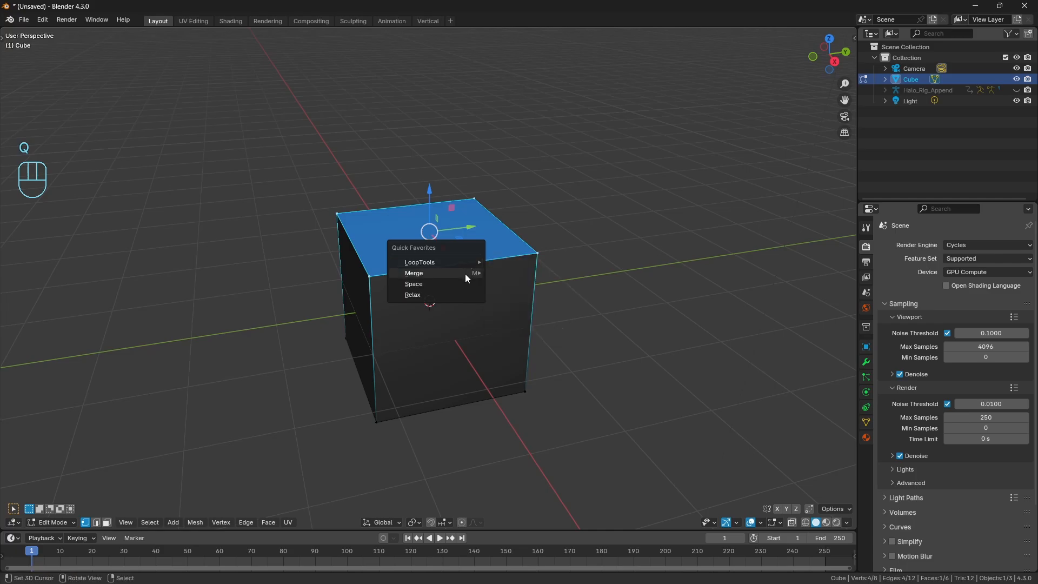
mouse_move(465, 273)
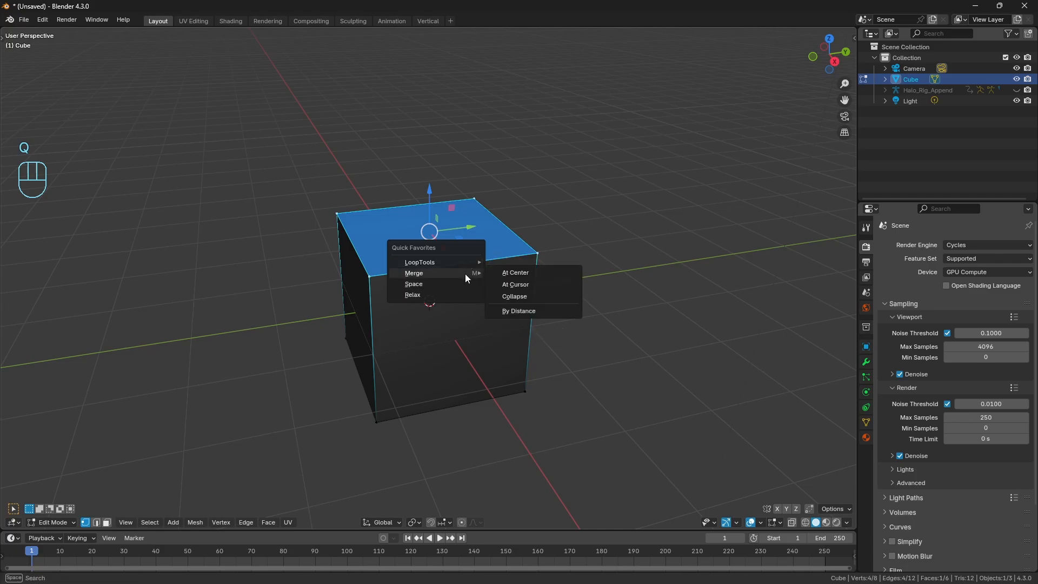
right_click(532, 310)
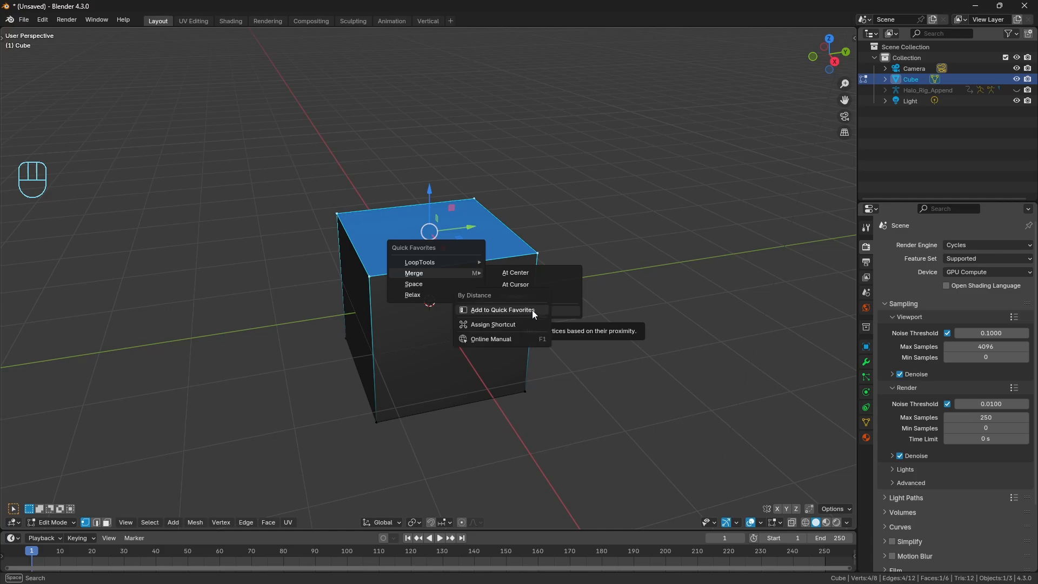
click(532, 311)
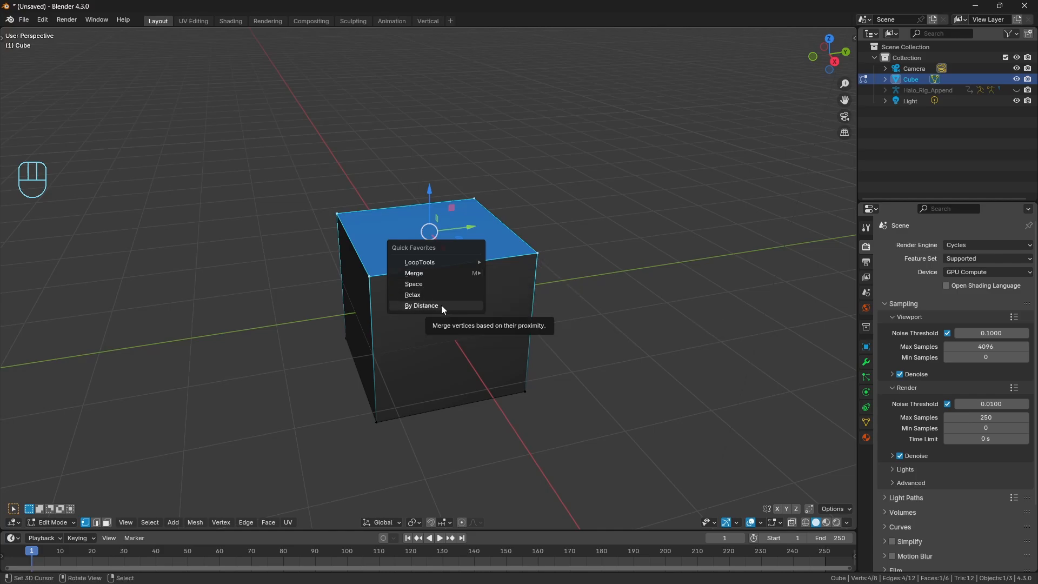
- In edge select mode, select two opposite top edges of the cube and add Subdivide to the Quick Favorites
click(96, 522)
key(a)
key(a)
drag(410, 189, 537, 278)
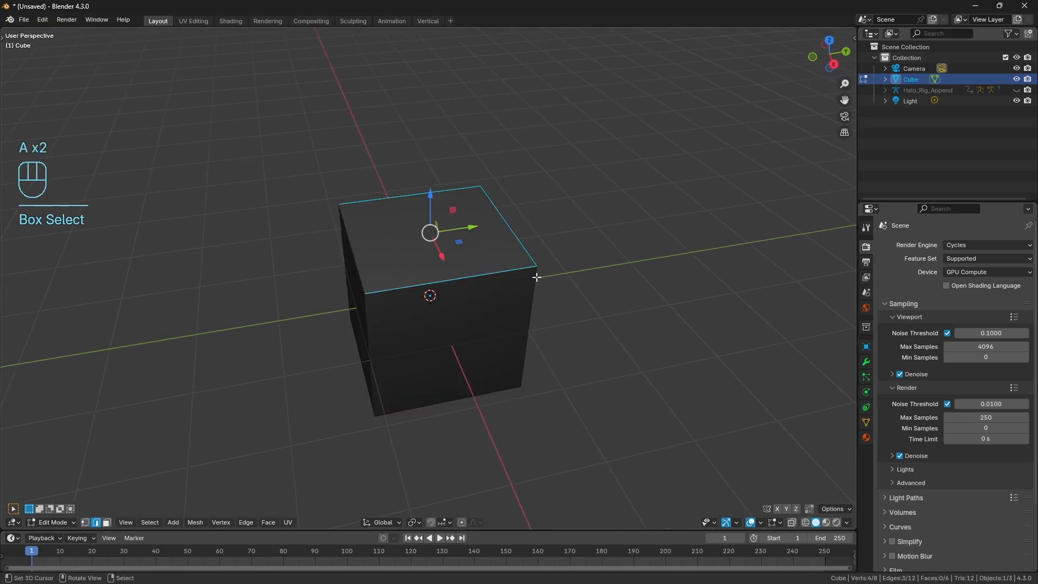
drag(403, 177, 468, 336)
click(248, 522)
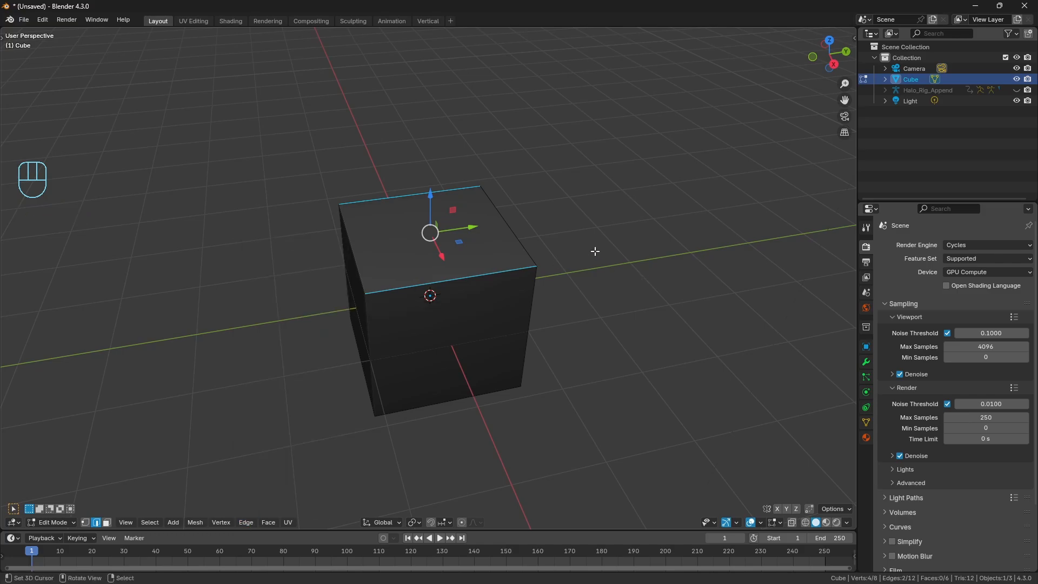
- Subdivide the two opposite top edges from the Quick Favorites, and dissolve the new edge across the top face
key(q)
click(592, 269)
middle_drag(560, 305, 561, 246)
click(450, 265)
key(ctrl+x)
- Box-select the three edges meeting at the cube's near top corner, subdivide them from the Quick Favorites and deselect everything
middle_drag(465, 278, 467, 263)
drag(388, 259, 480, 351)
key(q)
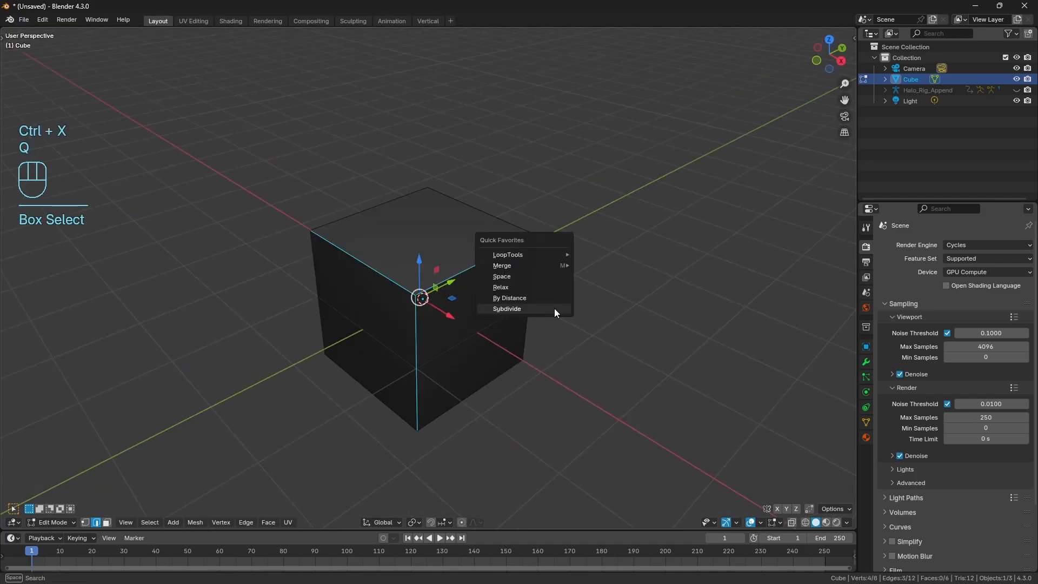
click(555, 311)
key(a)
key(a)
middle_drag(483, 285, 546, 299)
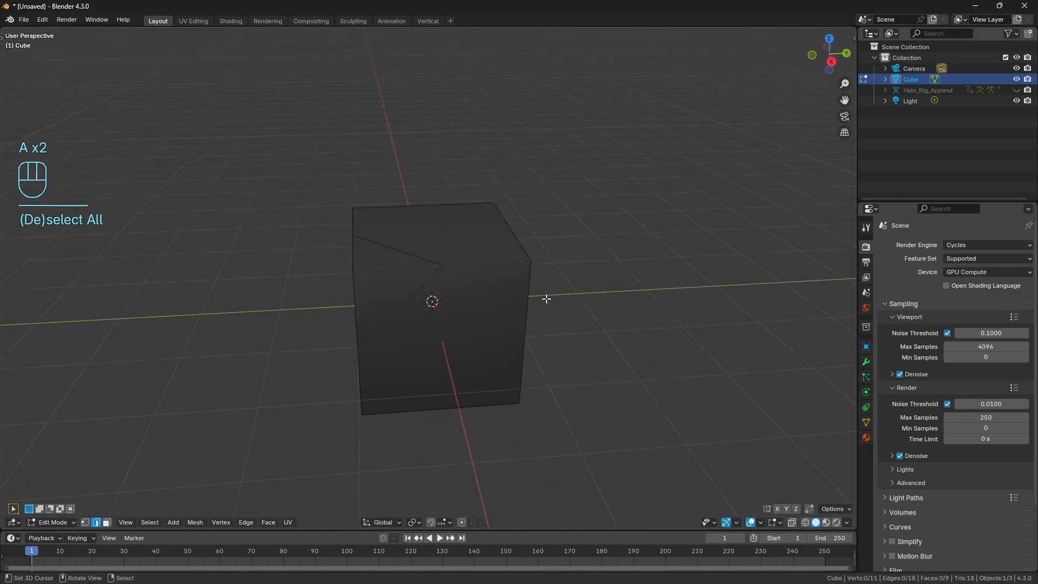
middle_drag(432, 303, 457, 306)
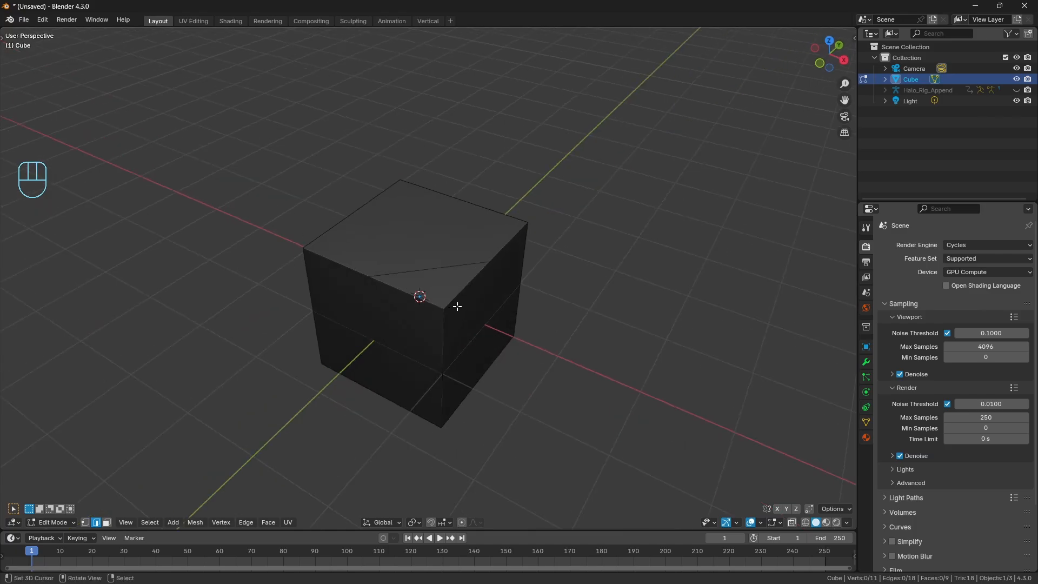
- Select the three diagonal edges around the cube's near top corner and dissolve them
key(a)
right_click(401, 264)
shift+right_click(402, 297)
shift+right_click(481, 301)
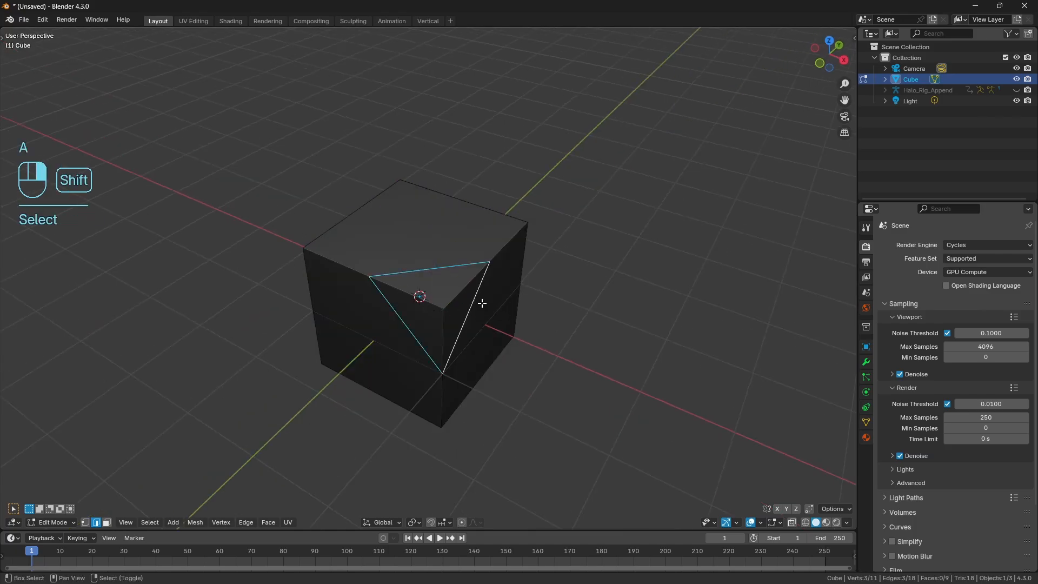
key(ctrl+x)
middle_drag(517, 310, 498, 305)
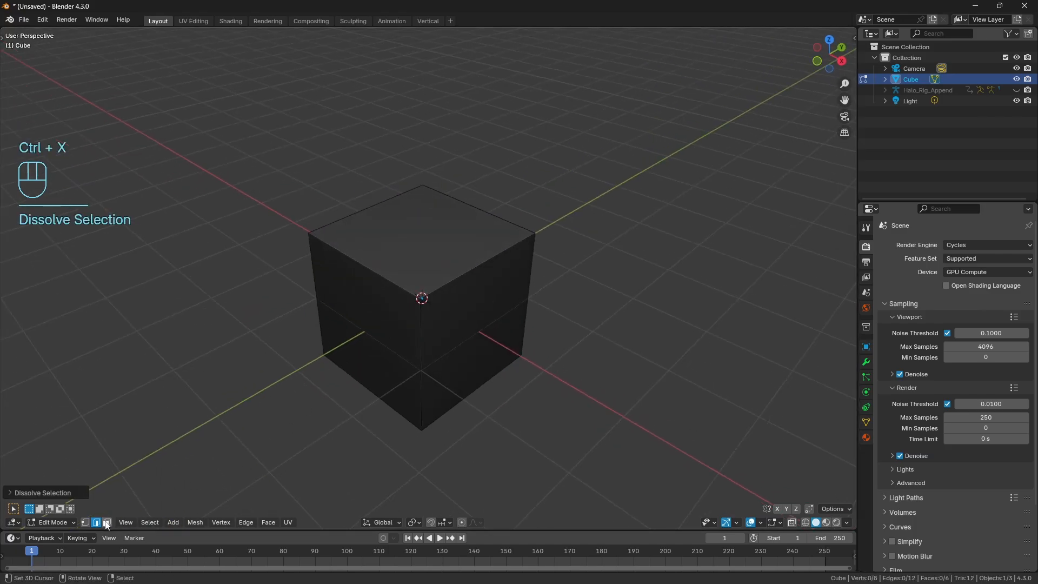
- Select the whole cube in face mode, subdivide it from the Quick Favorites with 4 cuts, and clear the selection
key(a)
click(107, 523)
key(q)
click(465, 327)
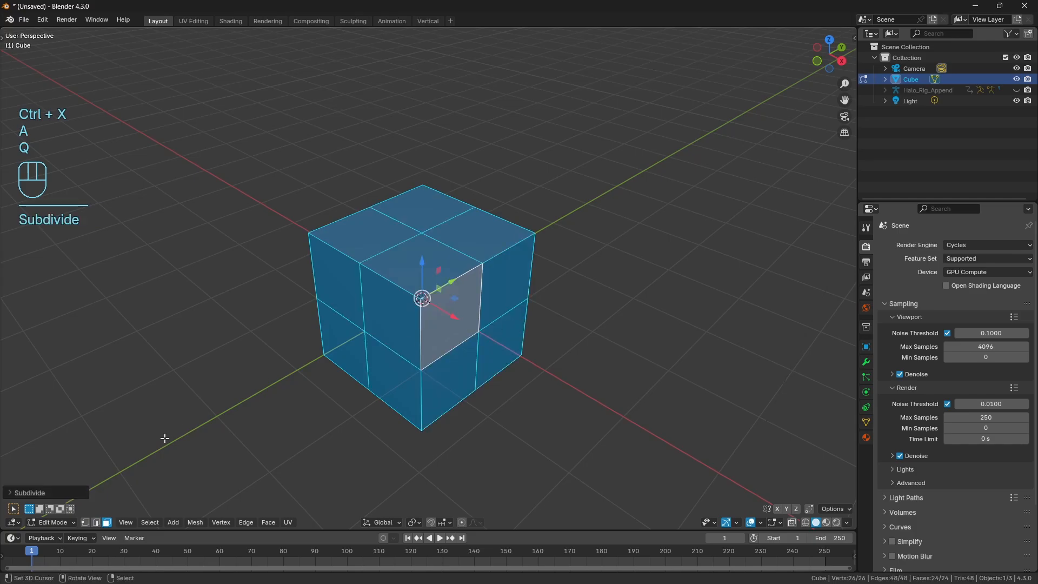
click(38, 492)
click(145, 418)
click(145, 418)
click(145, 418)
key(a)
key(a)
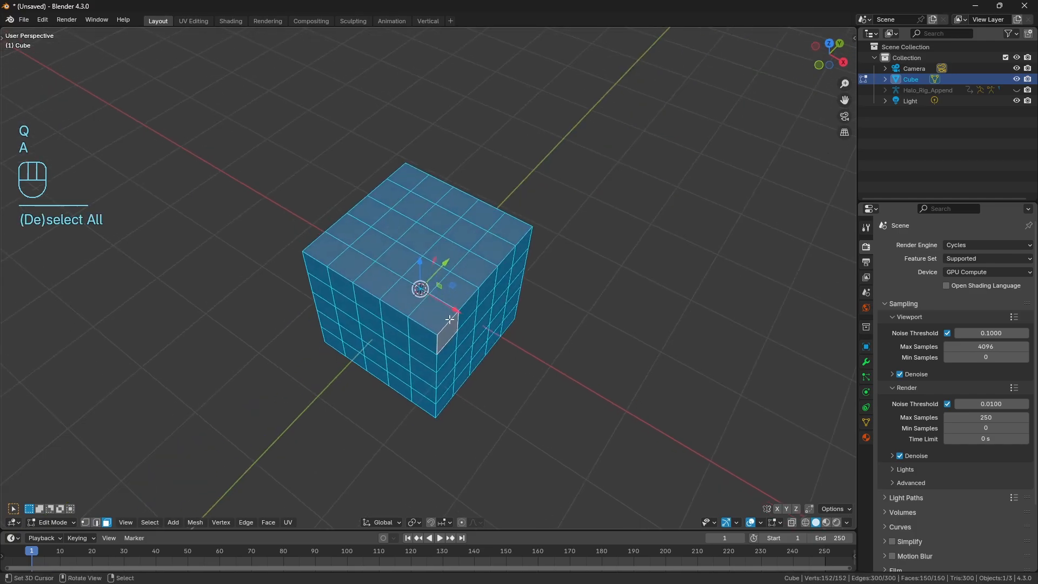
- Circle-select all the faces on the cube's top side and delete them with the Faces option
key(c)
mouse_move(406, 283)
mouse_down()
mouse_move(378, 242)
mouse_move(433, 216)
mouse_move(456, 271)
mouse_move(437, 306)
mouse_up()
right_click(436, 288)
click(436, 288)
key(x)
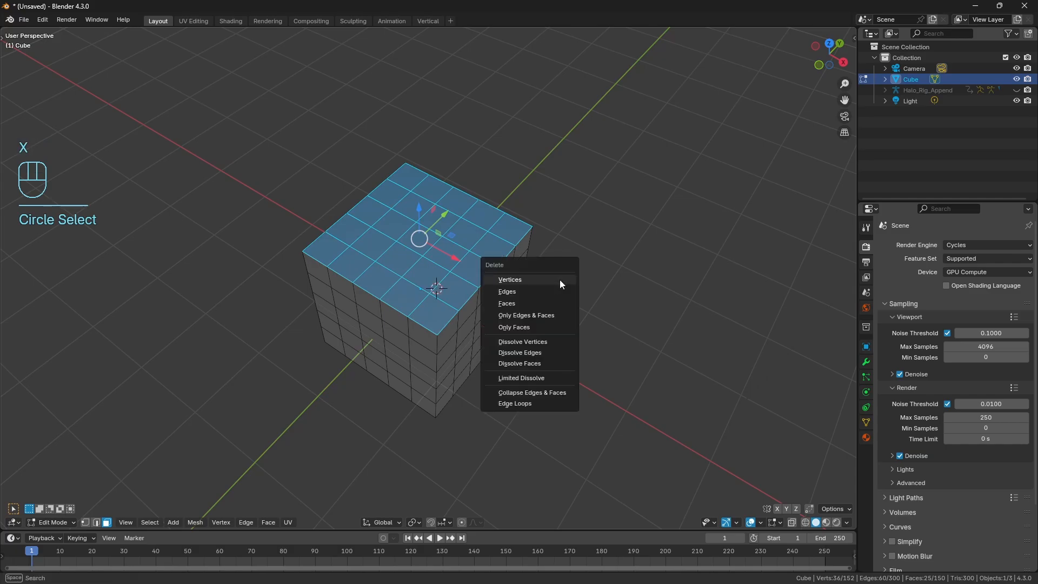
click(557, 304)
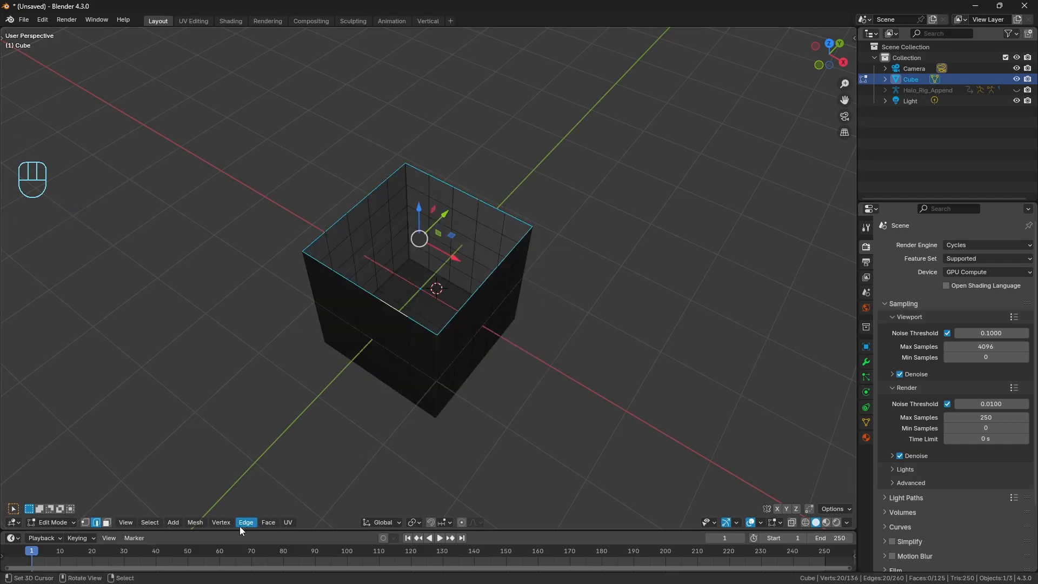
- Close the cube's open top edge loop with Grid Fill, try different offsets and set the Offset back to 0
click(268, 522)
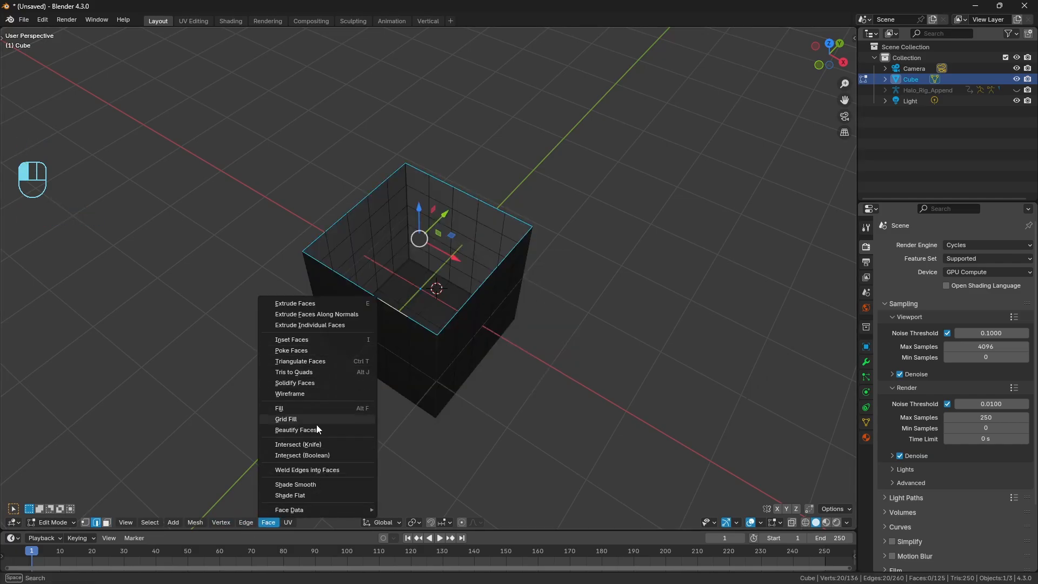
click(287, 419)
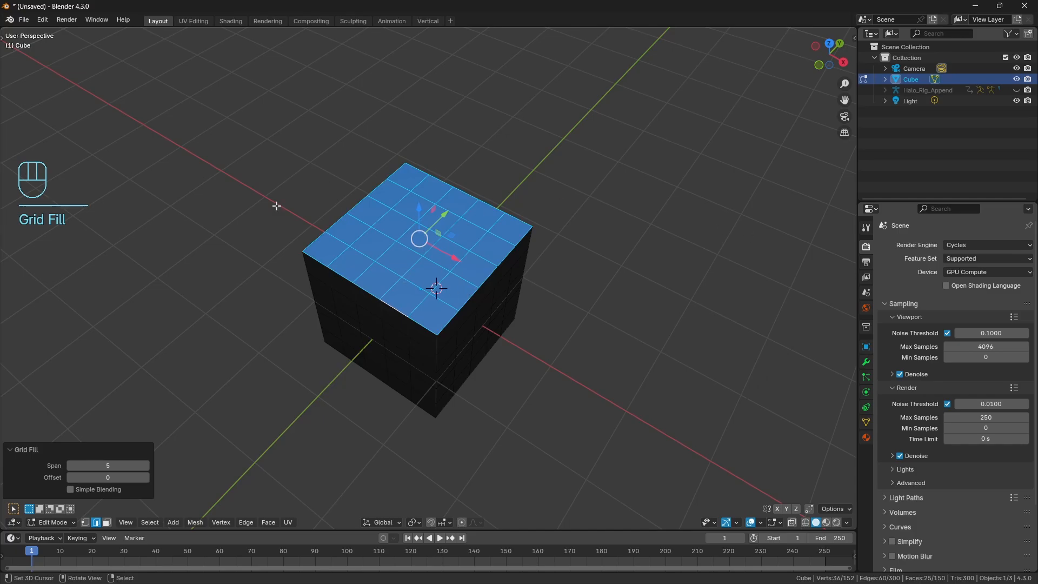
click(145, 477)
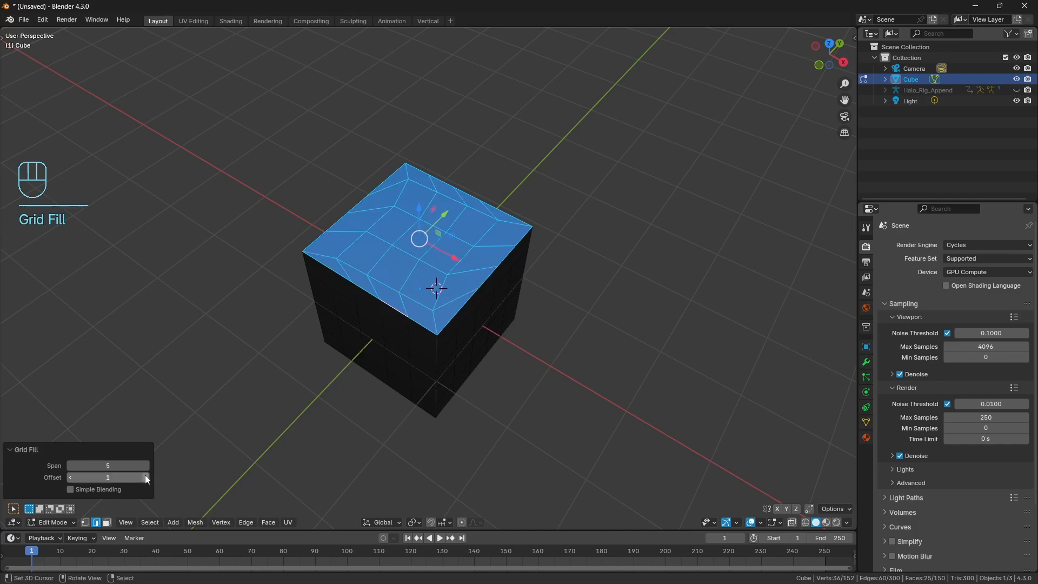
click(146, 477)
click(69, 478)
click(70, 477)
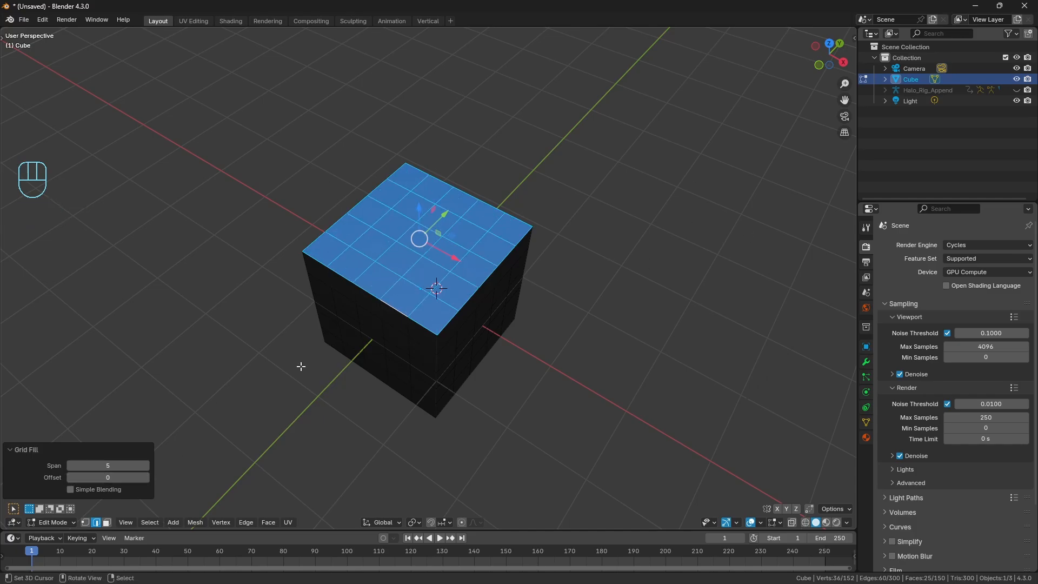
click(22, 453)
- Add the Grid Fill command to the Quick Favorites and check the updated list
click(270, 522)
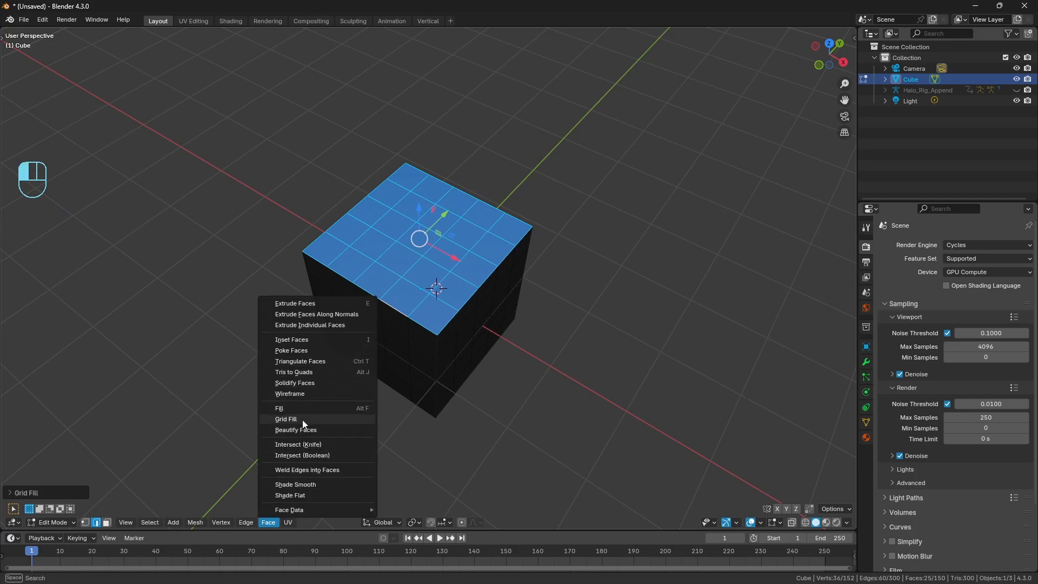
right_click(295, 419)
key(q)
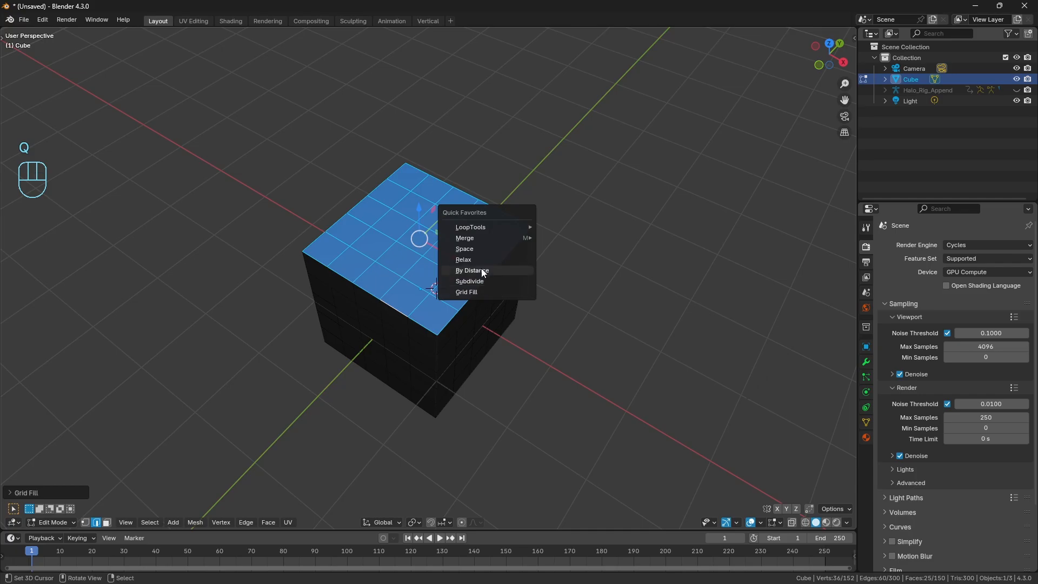
- Deselect the mesh, switch to Object Mode, review its Quick Favorites and clear the object selection
middle_drag(355, 293, 346, 303)
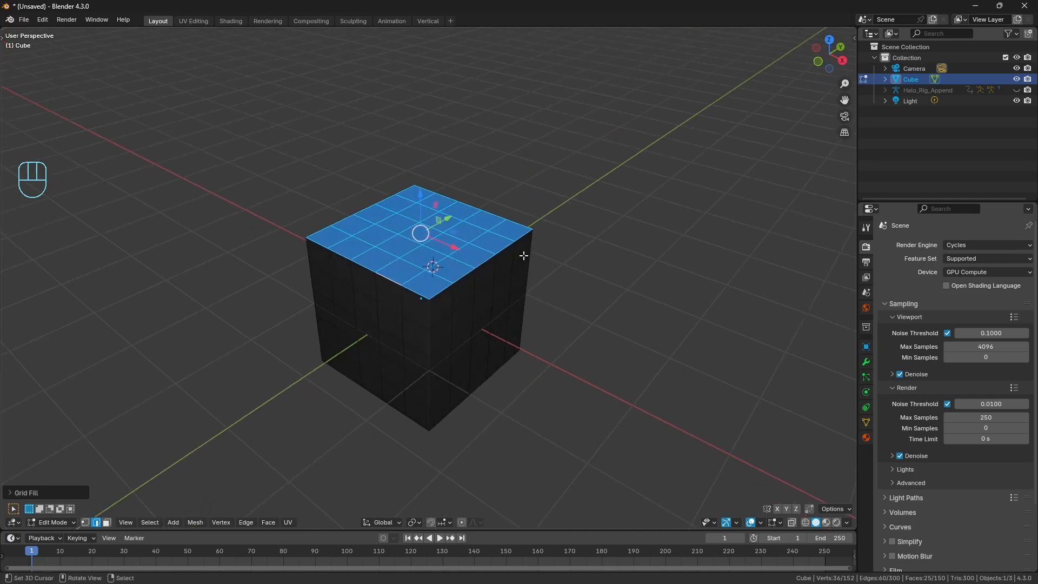
key(a)
key(a)
key(Tab)
key(q)
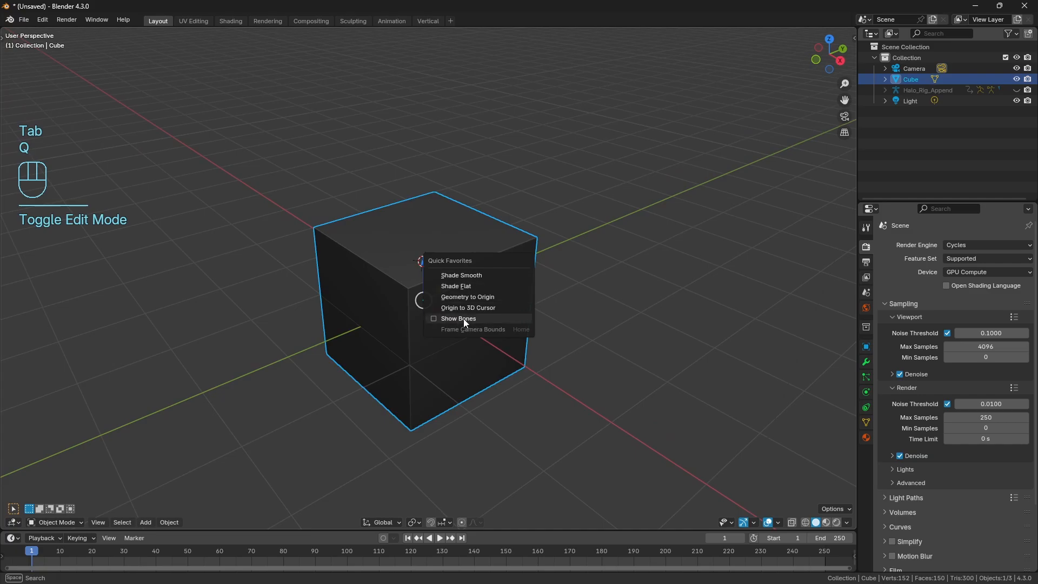
scroll(548, 300, down, 2)
scroll(501, 293, down, 2)
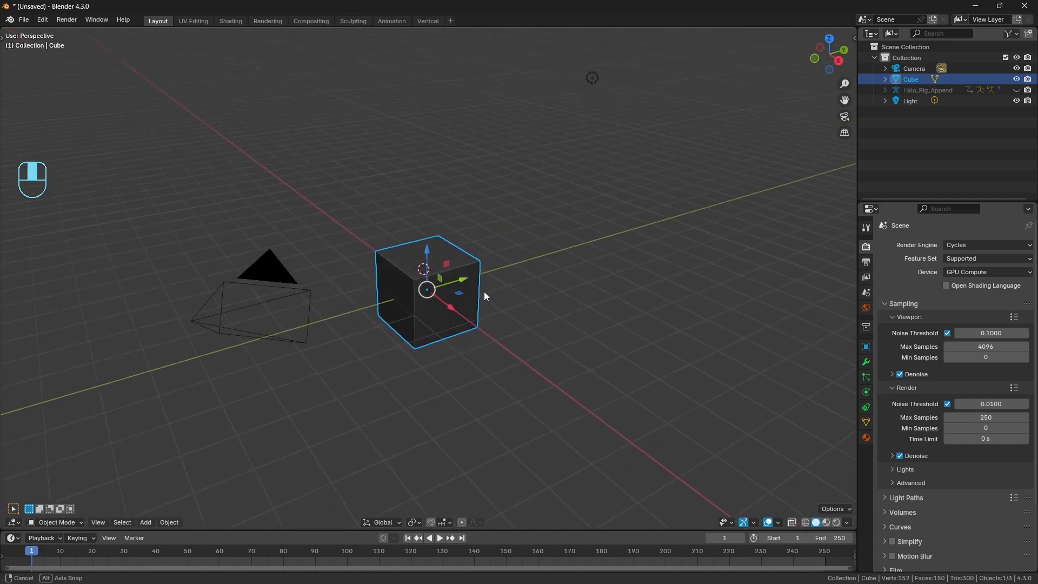
key(a)
key(a)
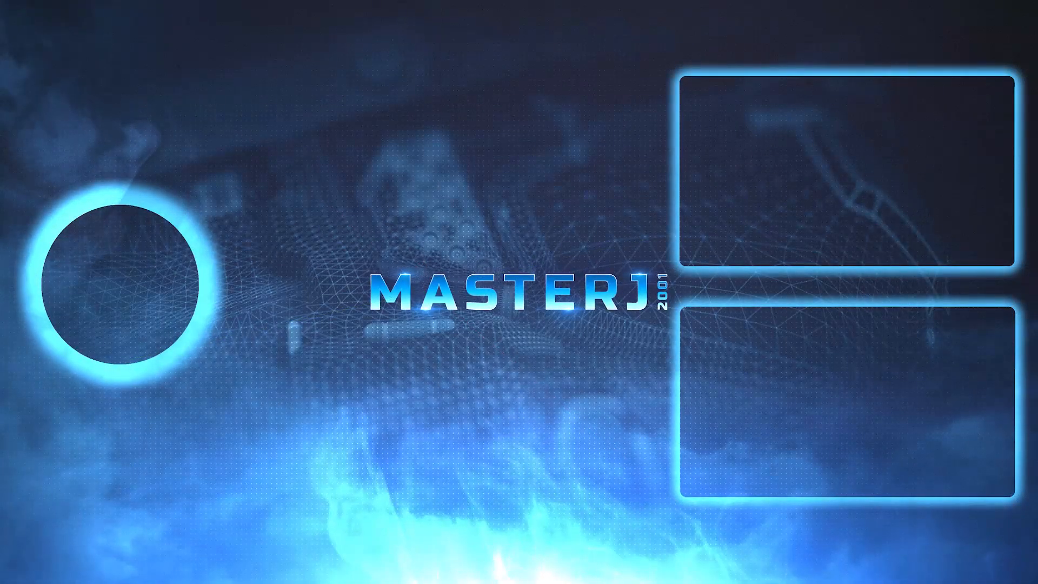